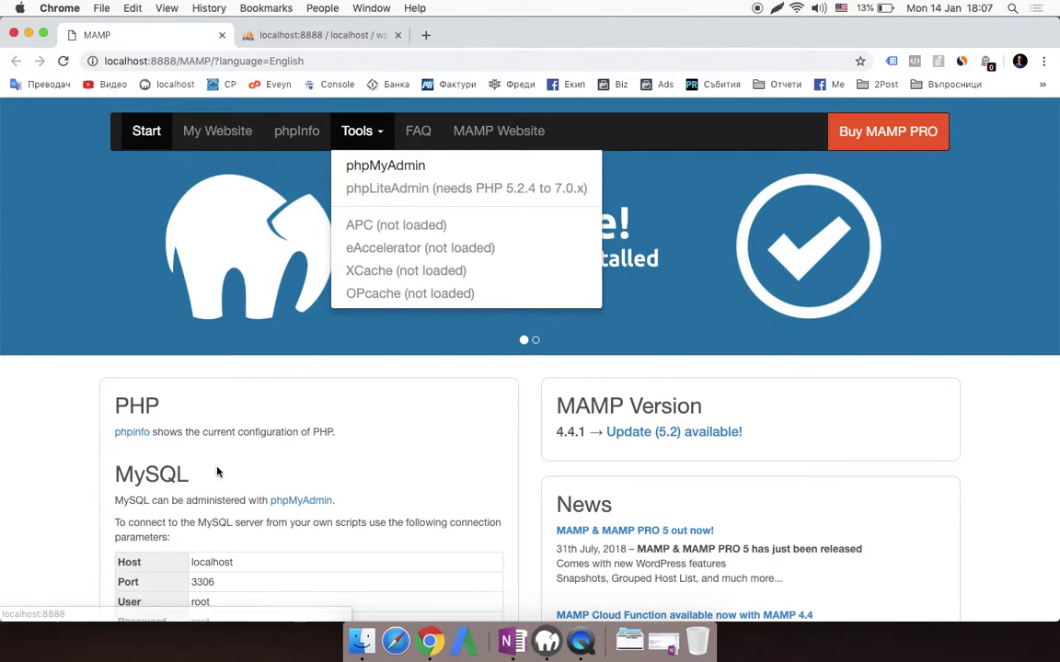
# Step: Open the wordpressEdu site from the local project index reached through MAMP
pyautogui.click(297, 131)
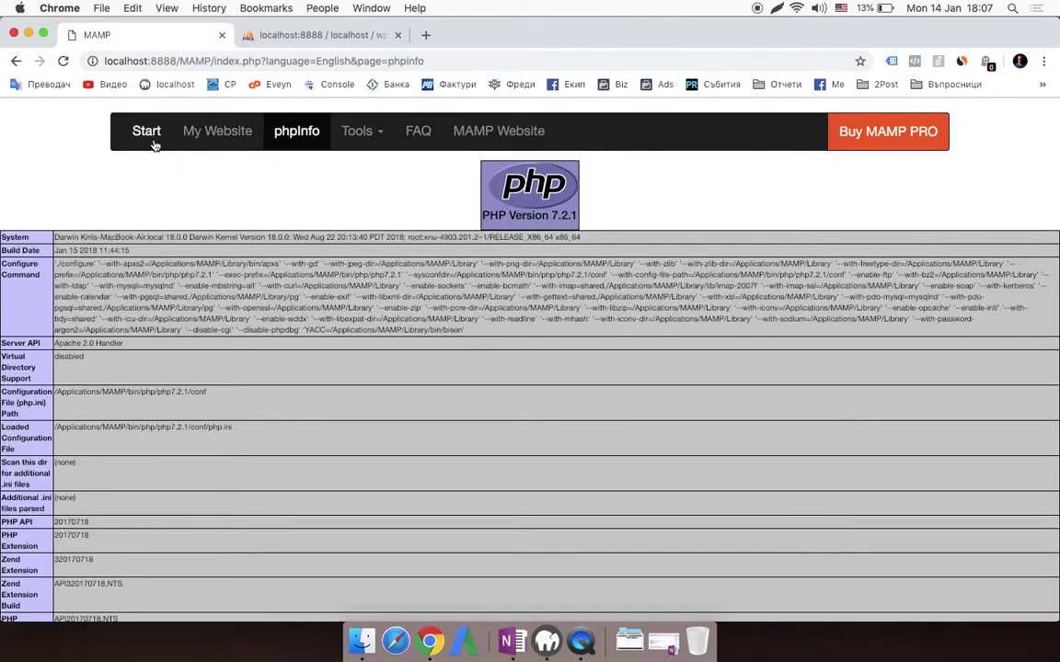
pyautogui.click(217, 131)
pyautogui.scroll(-2, 196, 397)
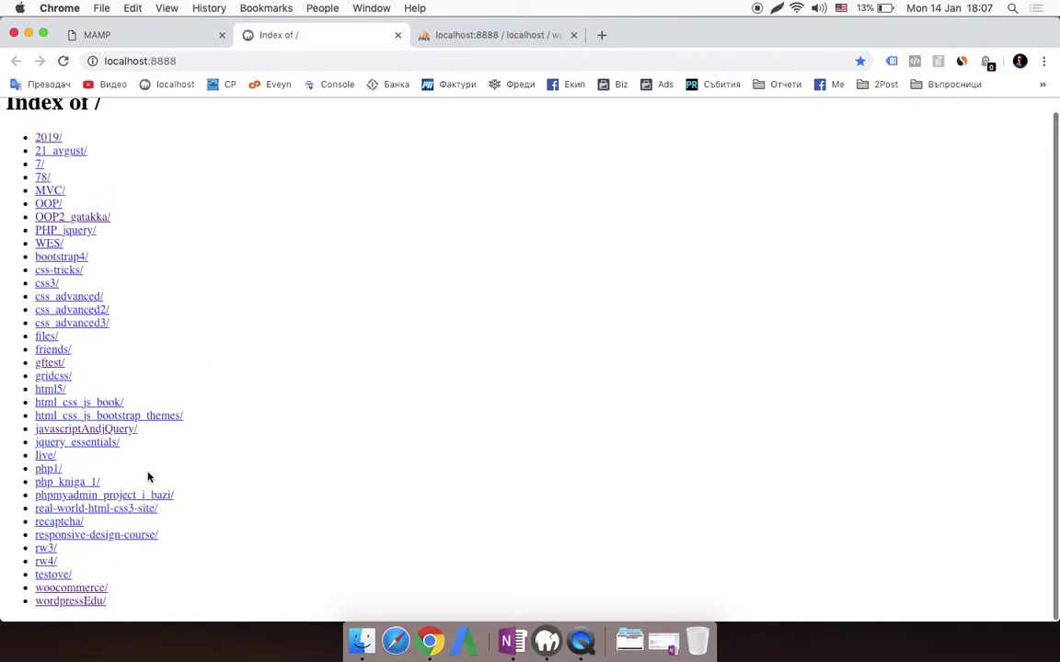
pyautogui.click(83, 604)
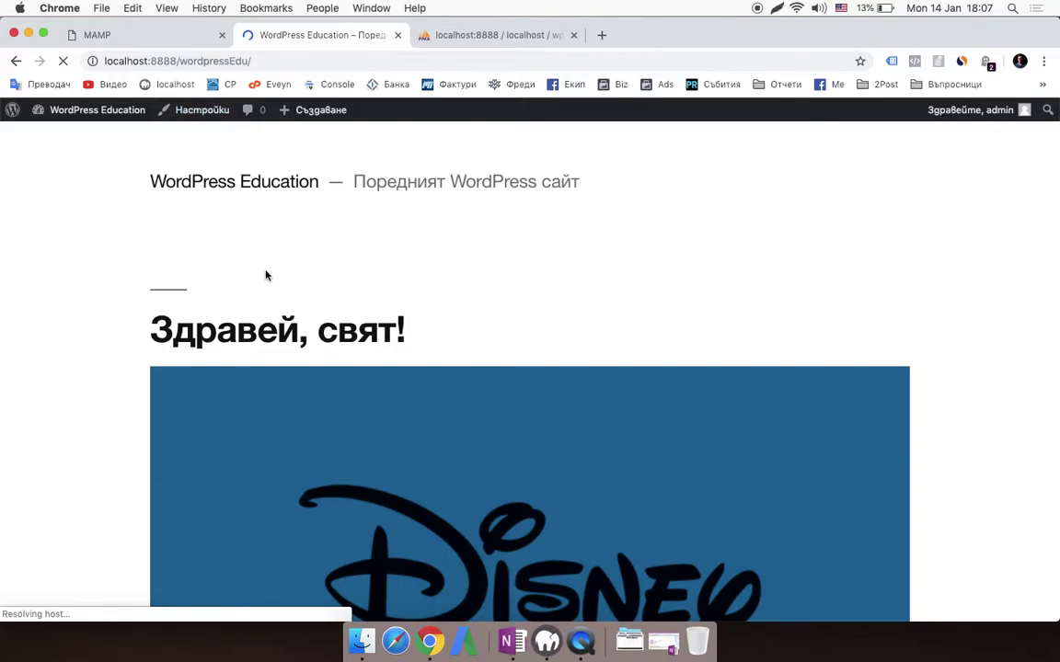
# Step: Go to the site's WordPress admin and open the widgets page (Джаджи)
pyautogui.click(92, 112)
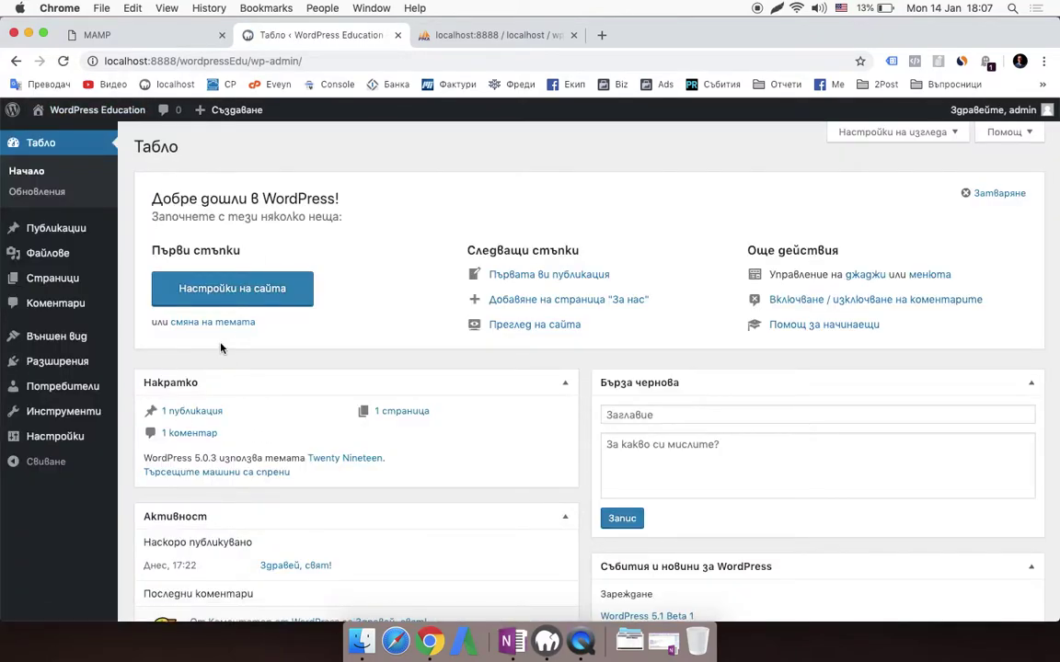
pyautogui.moveTo(34, 351)
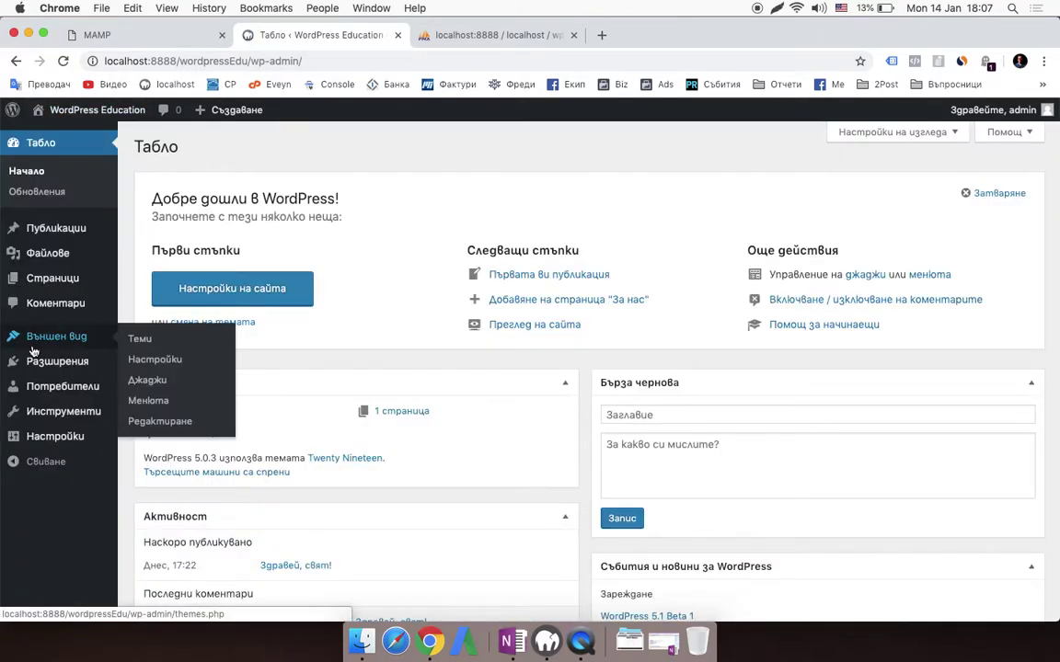
pyautogui.click(149, 387)
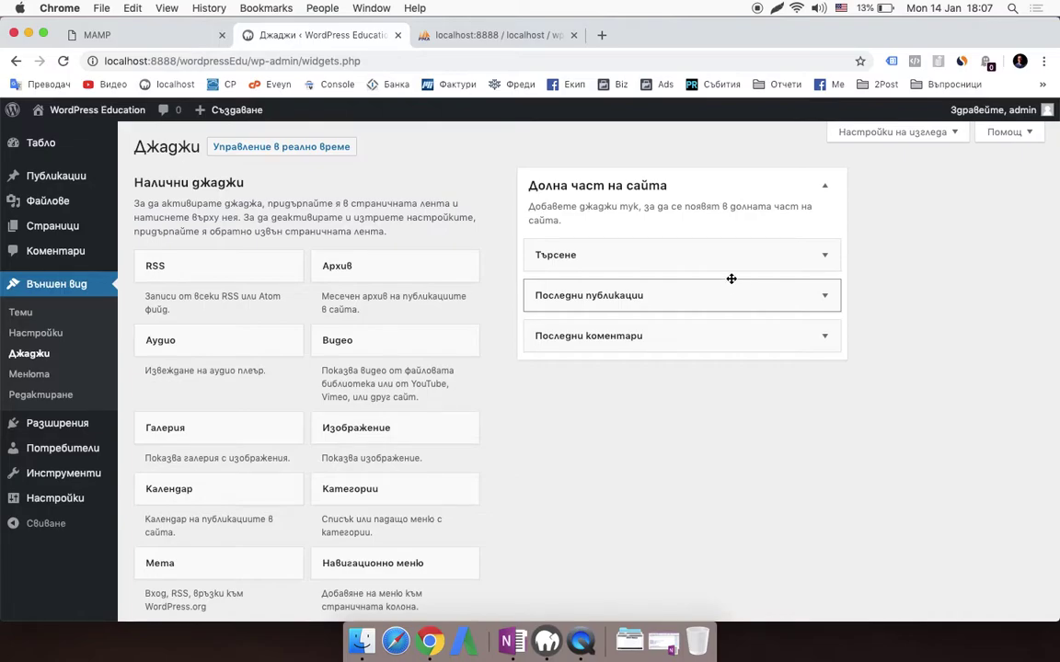
# Step: Open the WordPress Education front page in a separate browser tab and place that tab last
pyautogui.moveTo(92, 109)
pyautogui.rightClick(79, 138)
pyautogui.click(138, 144)
pyautogui.click(442, 46)
pyautogui.moveTo(442, 46); pyautogui.dragTo(611, 48)
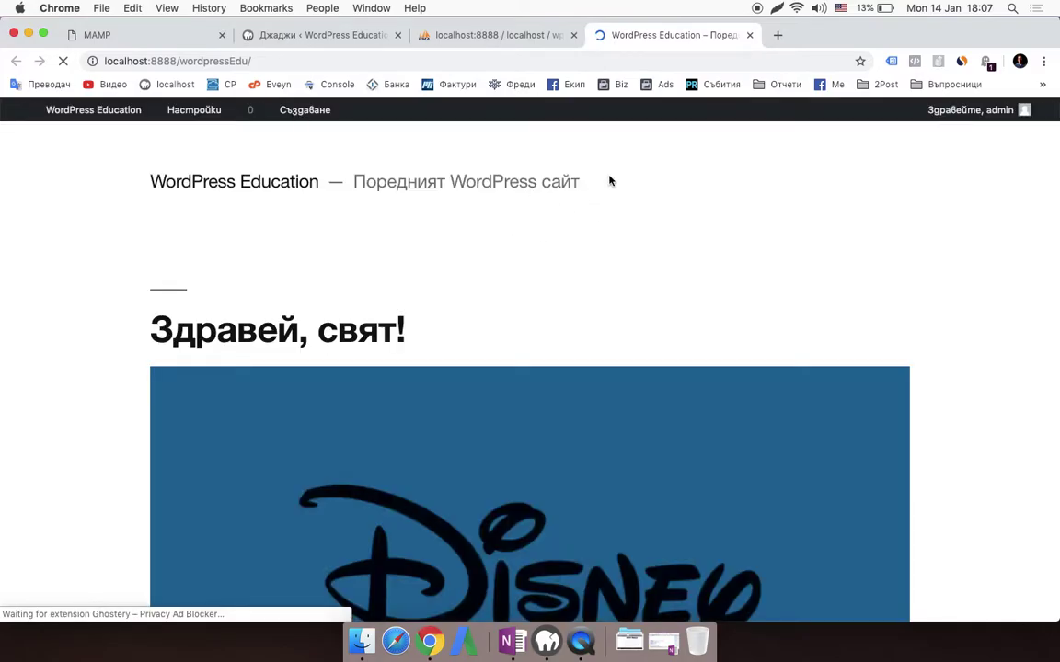
# Step: Review the front page from the post down to the widgets in the footer
pyautogui.scroll(-10, 638, 363)
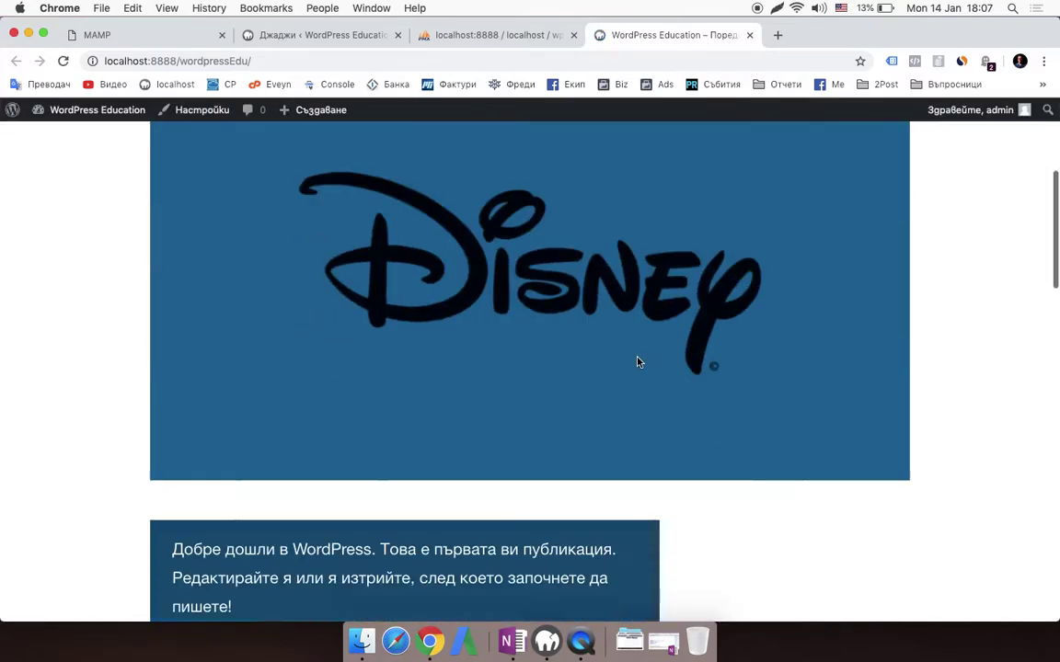
pyautogui.scroll(-8, 638, 359)
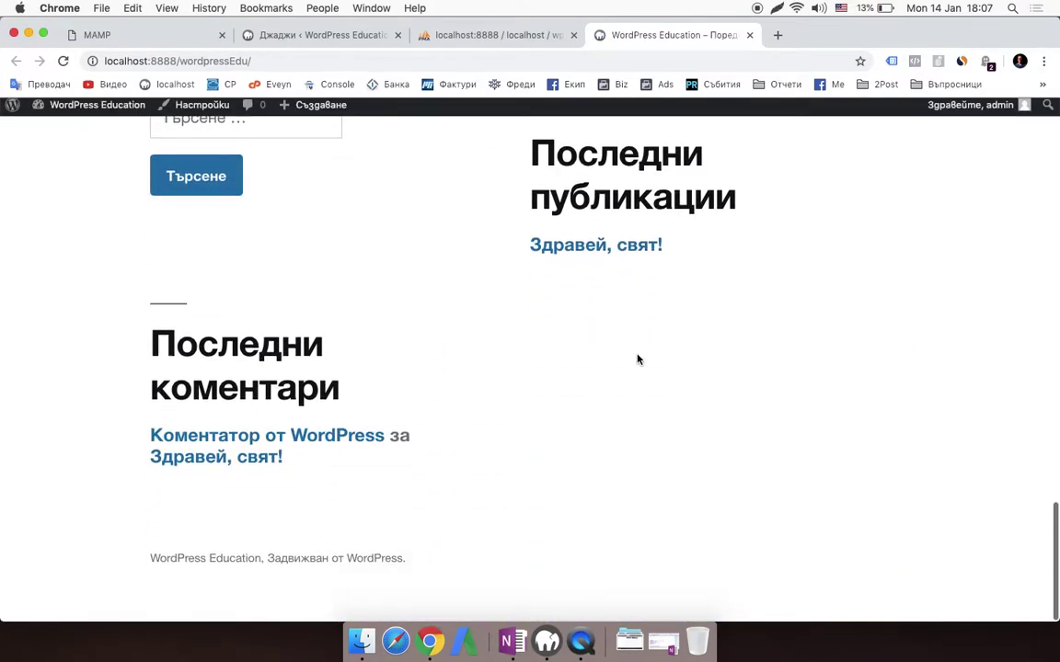
pyautogui.scroll(3, 637, 360)
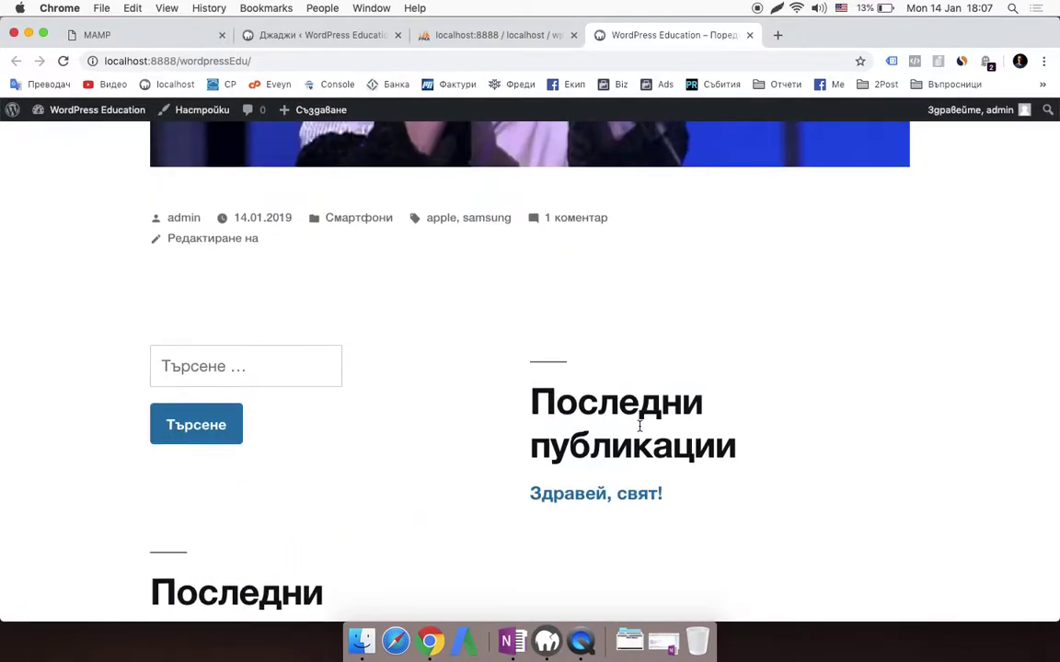
pyautogui.scroll(-2, 588, 425)
pyautogui.scroll(4, 635, 426)
pyautogui.scroll(15, 640, 426)
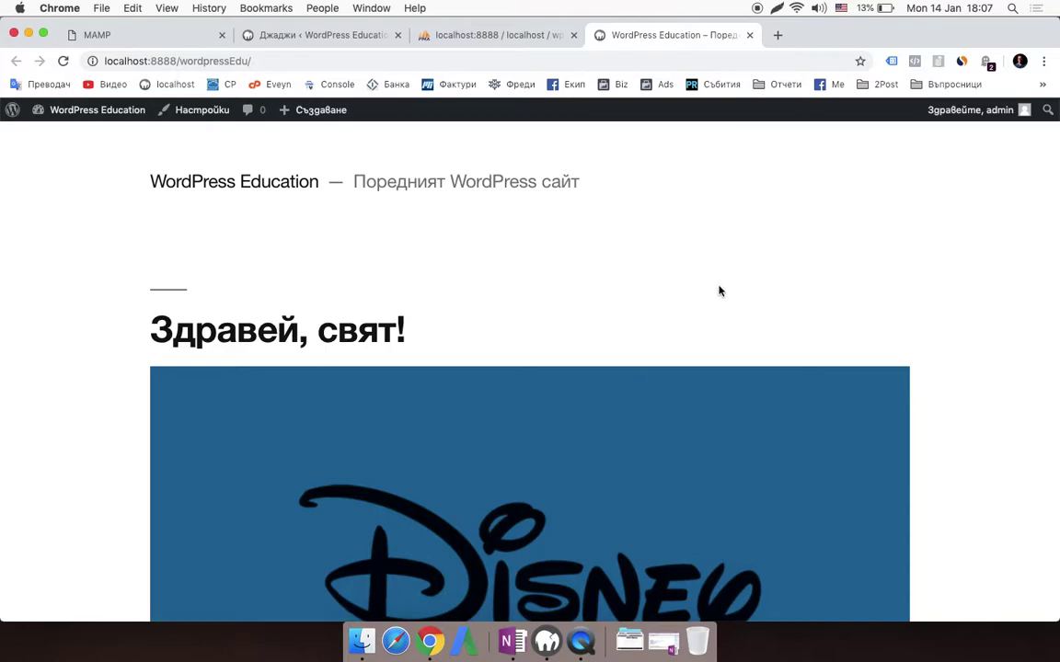
# Step: Mark a screenshot area of about 1380x649 on a blank tab and draw a page frame containing a header bar and main content box
pyautogui.press('super+t')
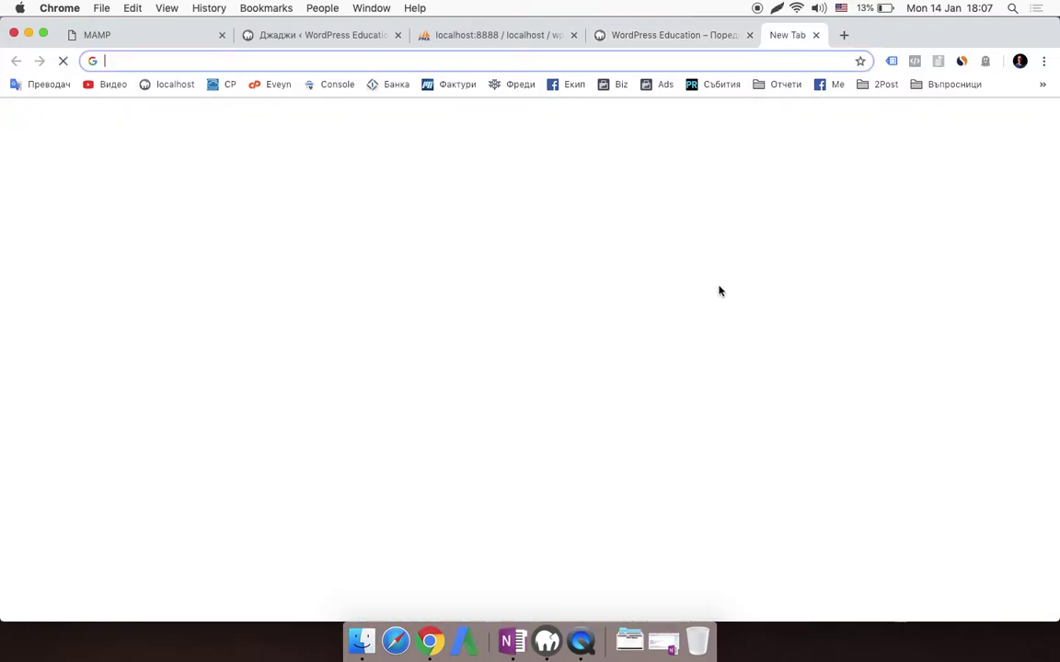
pyautogui.moveTo(11, 110)
pyautogui.mouseDown()
pyautogui.moveTo(783, 423)
pyautogui.moveTo(1055, 587)
pyautogui.moveTo(1030, 589)
pyautogui.mouseUp()
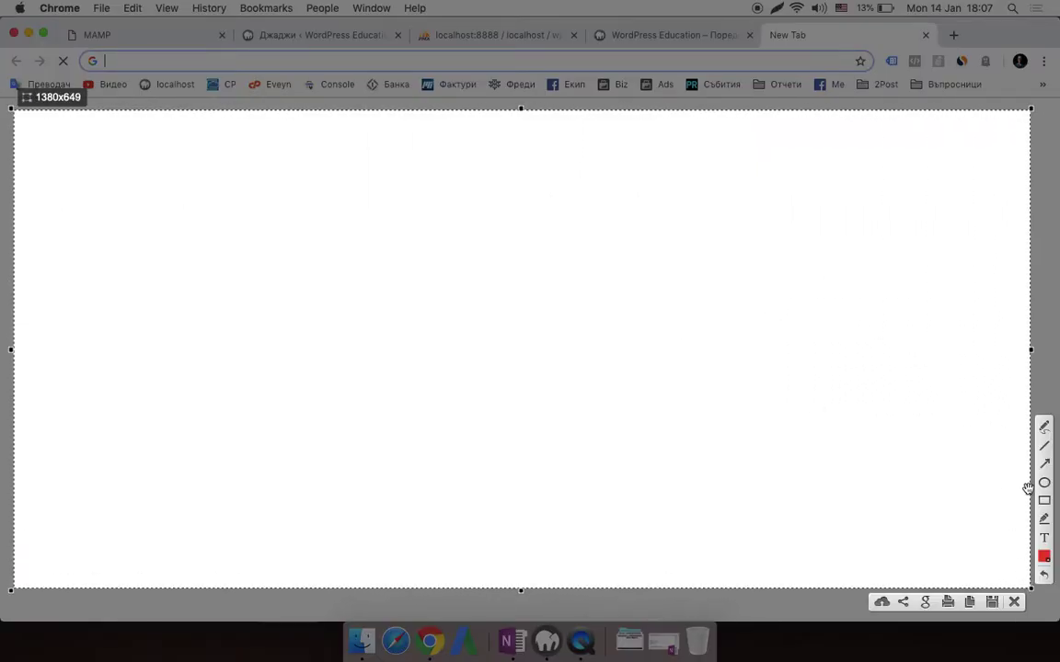
pyautogui.moveTo(161, 137)
pyautogui.mouseDown()
pyautogui.moveTo(208, 151)
pyautogui.moveTo(814, 502)
pyautogui.moveTo(889, 523)
pyautogui.moveTo(899, 541)
pyautogui.mouseUp()
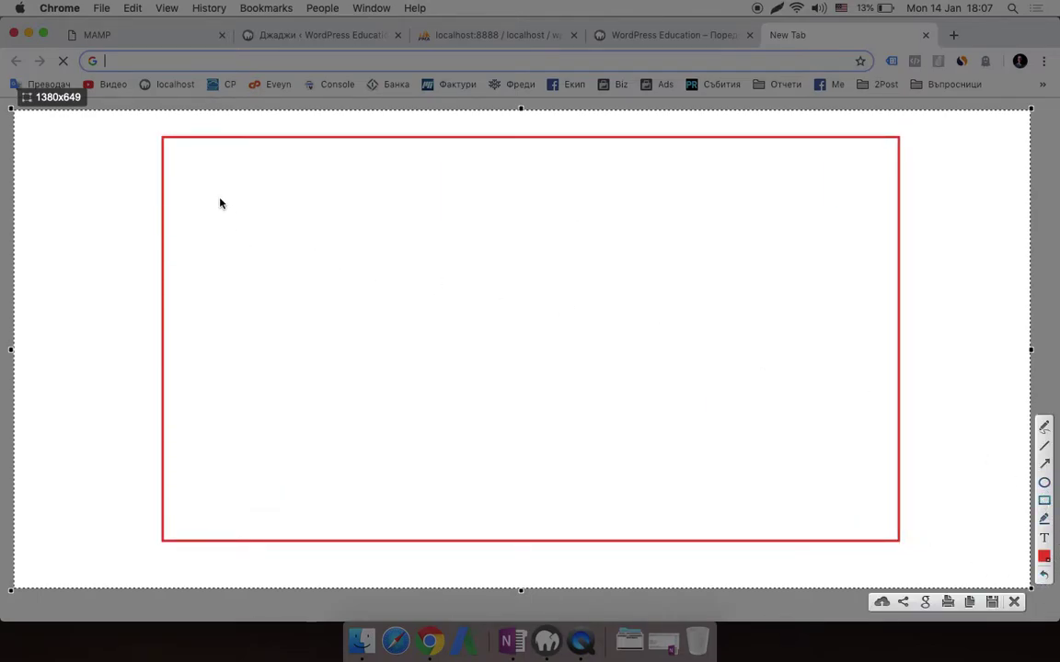
pyautogui.moveTo(187, 157)
pyautogui.mouseDown()
pyautogui.moveTo(251, 173)
pyautogui.moveTo(852, 196)
pyautogui.mouseUp()
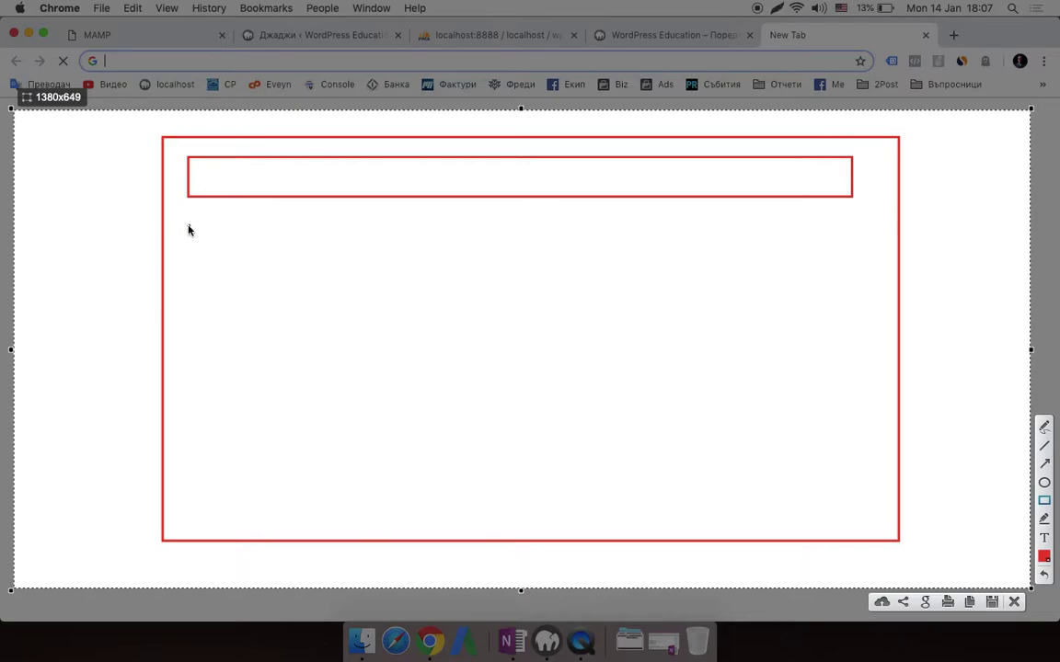
pyautogui.moveTo(189, 222); pyautogui.dragTo(600, 436)
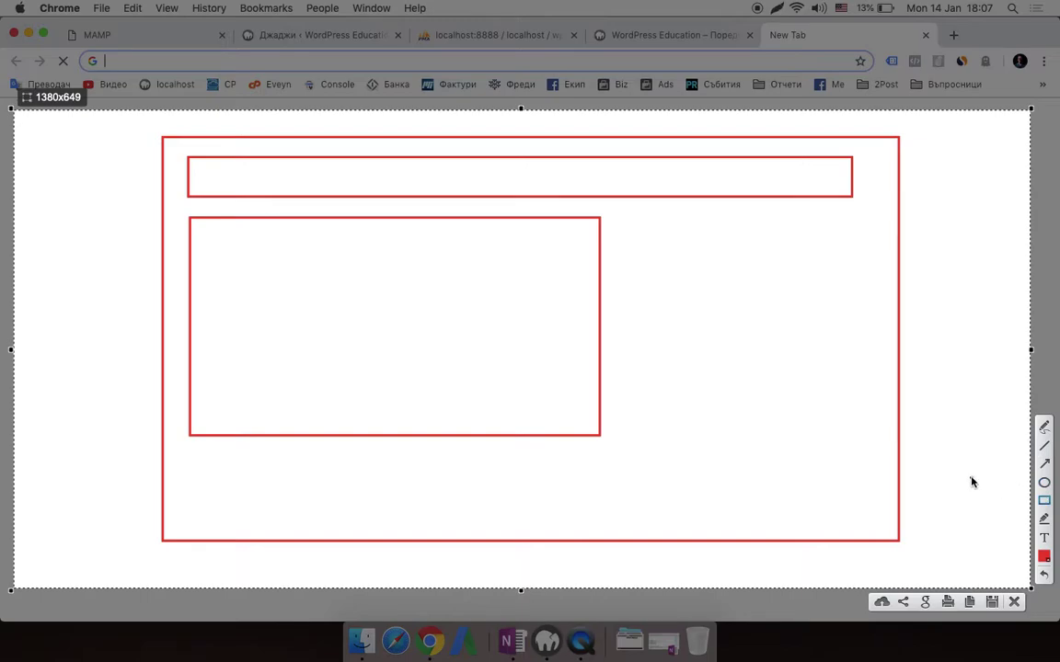
# Step: Draw three stacked sidebar boxes beside the main content box in the layout sketch
pyautogui.moveTo(620, 221); pyautogui.dragTo(854, 276)
pyautogui.moveTo(626, 300); pyautogui.dragTo(858, 359)
pyautogui.moveTo(622, 388); pyautogui.dragTo(885, 445)
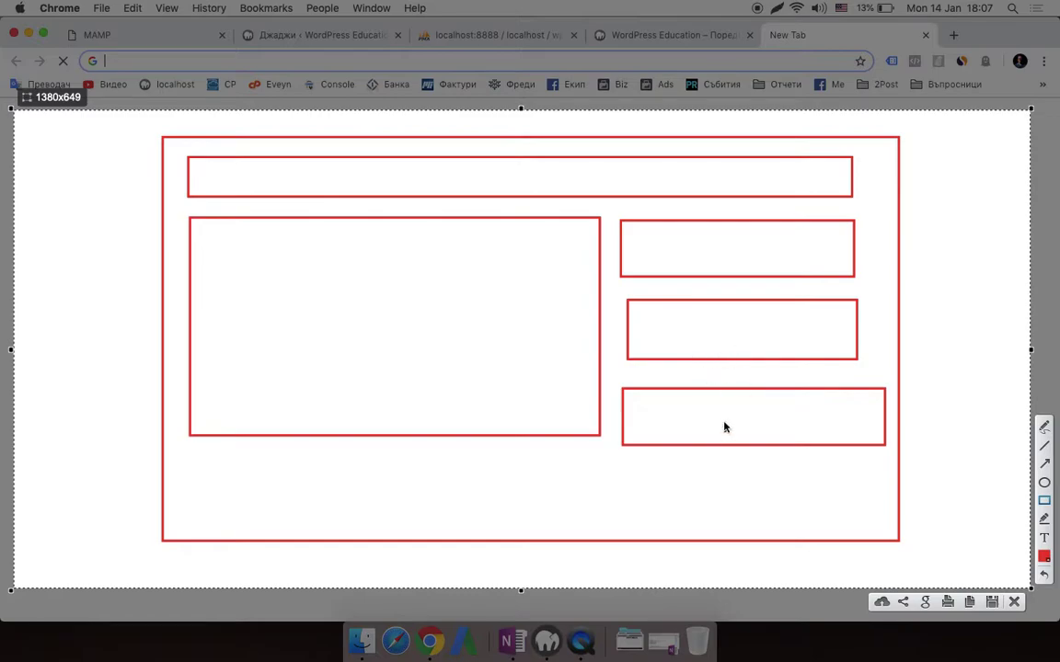
# Step: Draw two framed groups of small widget boxes below the content and sidebar, and discard the layout sketch with its blank tab
pyautogui.moveTo(204, 473); pyautogui.dragTo(303, 510)
pyautogui.moveTo(315, 465); pyautogui.dragTo(397, 507)
pyautogui.moveTo(414, 469); pyautogui.dragTo(489, 513)
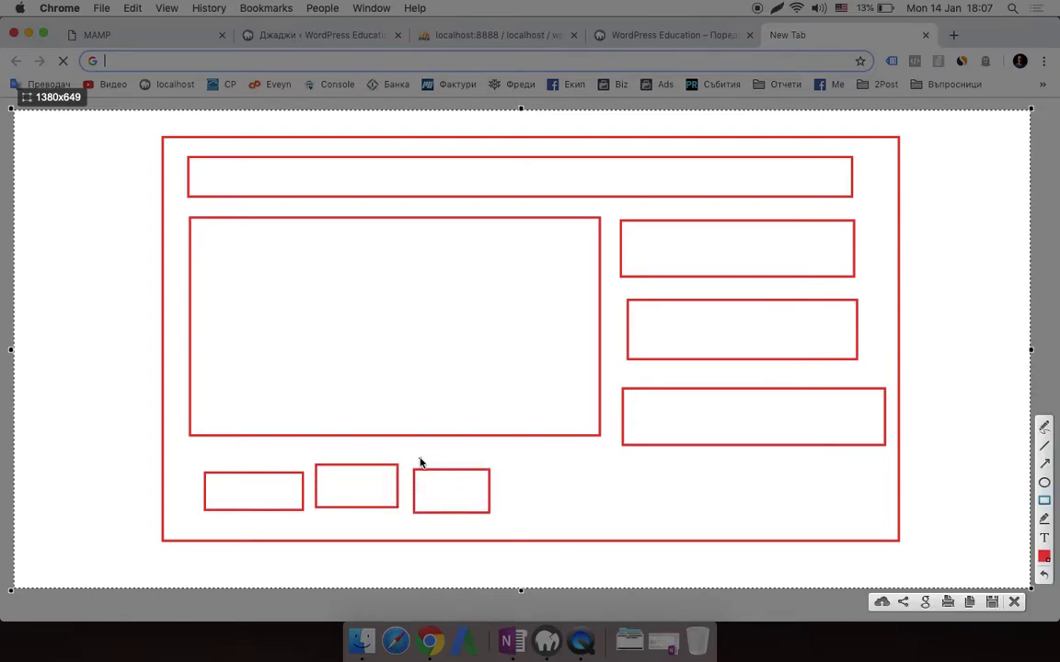
pyautogui.moveTo(190, 450); pyautogui.dragTo(599, 527)
pyautogui.moveTo(632, 471); pyautogui.dragTo(867, 526)
pyautogui.moveTo(650, 485)
pyautogui.mouseDown()
pyautogui.moveTo(680, 498)
pyautogui.moveTo(726, 491)
pyautogui.moveTo(860, 532)
pyautogui.mouseUp()
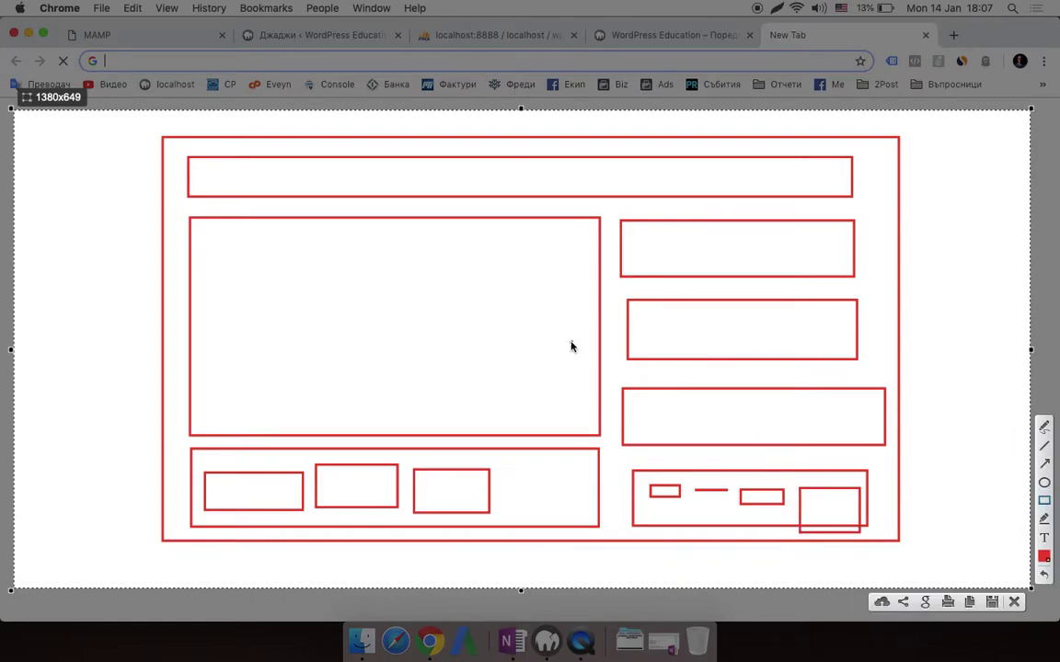
pyautogui.press('Escape')
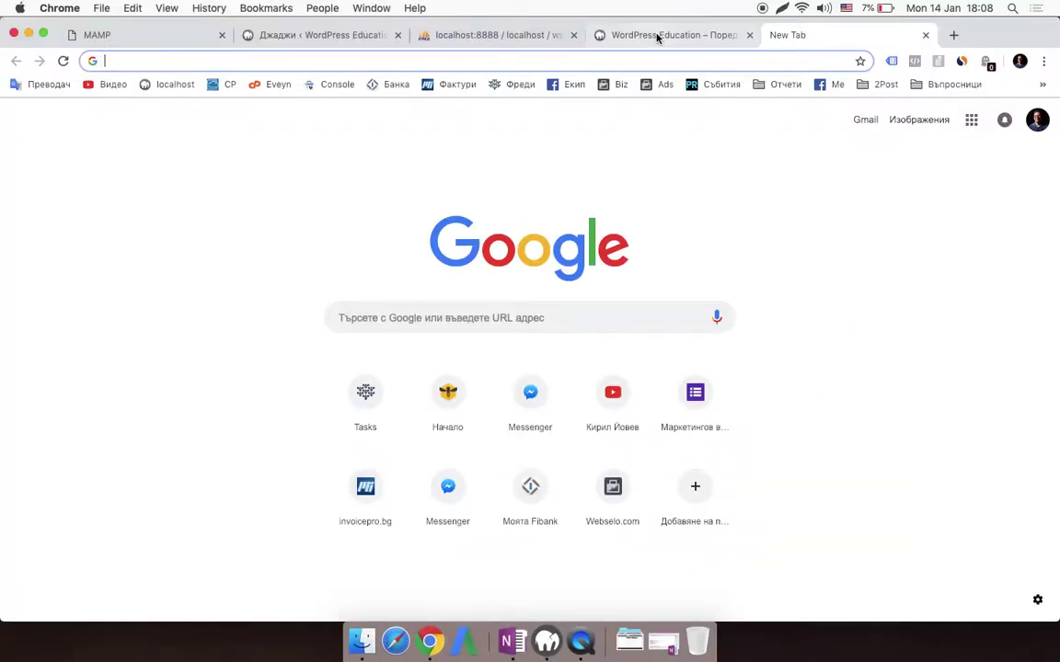
pyautogui.press('super+w')
# Step: Examine the search, recent posts and recent comments widgets at the bottom of the site's front page
pyautogui.scroll(-20, 554, 300)
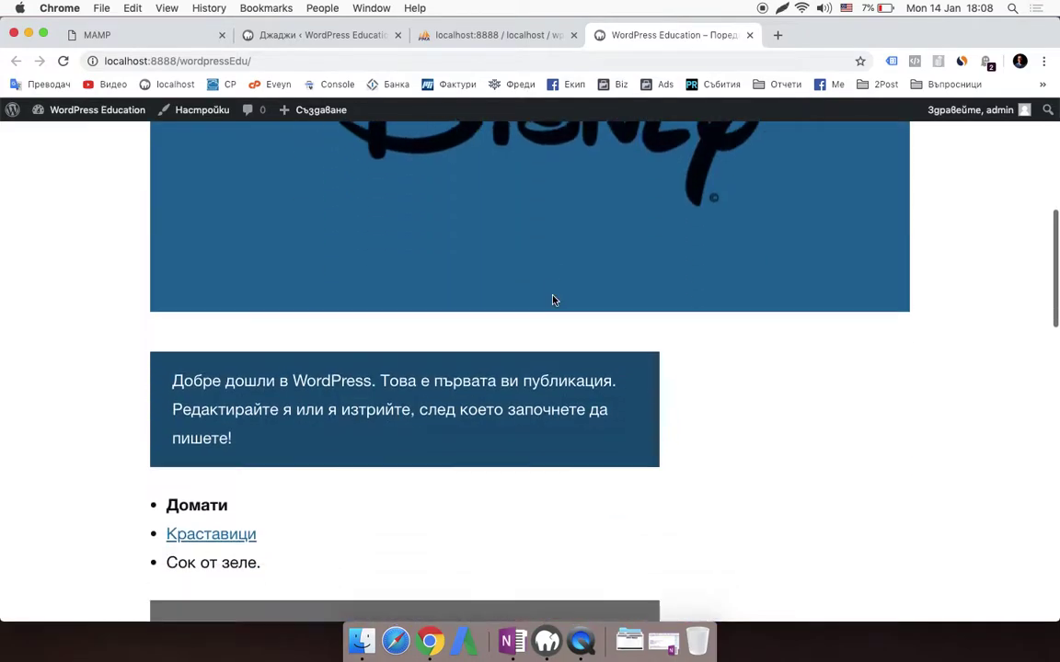
pyautogui.scroll(20, 553, 298)
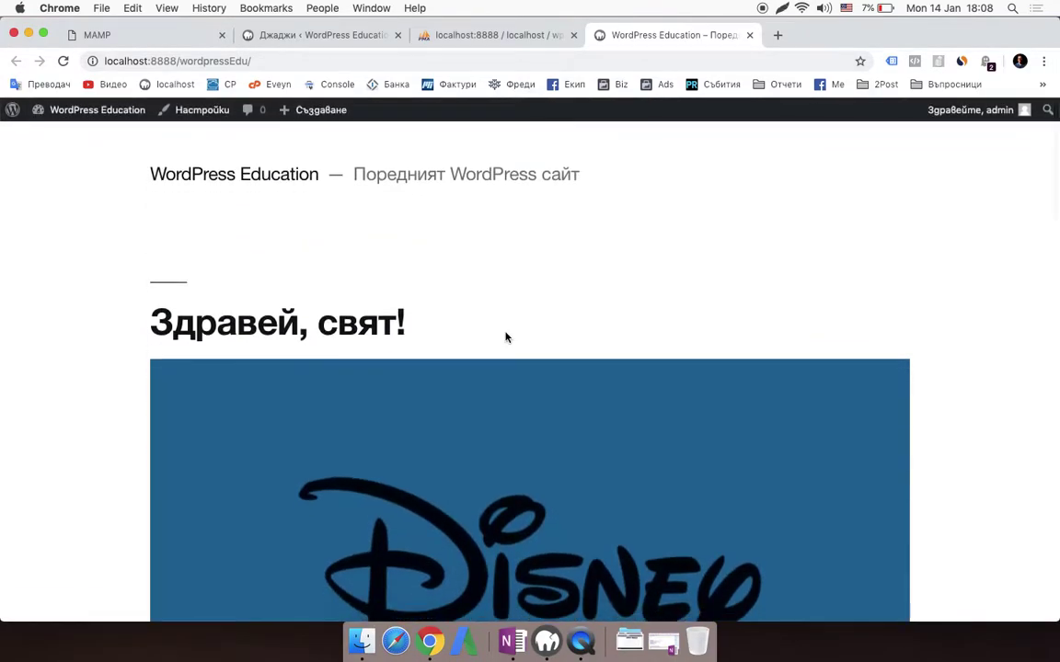
pyautogui.scroll(-15, 506, 338)
pyautogui.scroll(6, 345, 291)
pyautogui.scroll(-2, 344, 291)
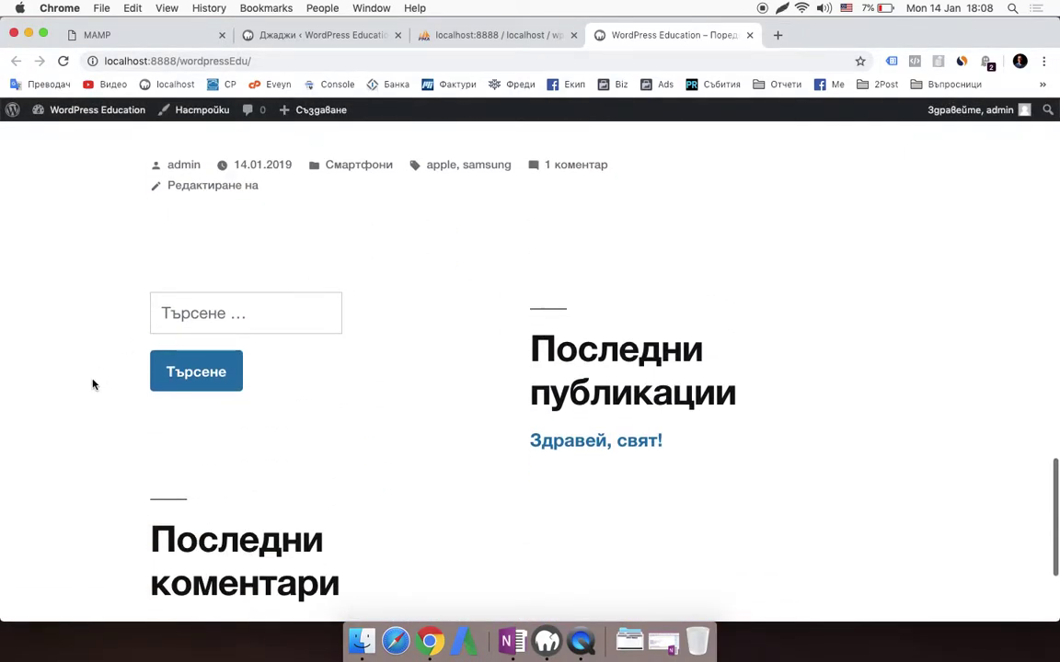
pyautogui.scroll(-1, 319, 435)
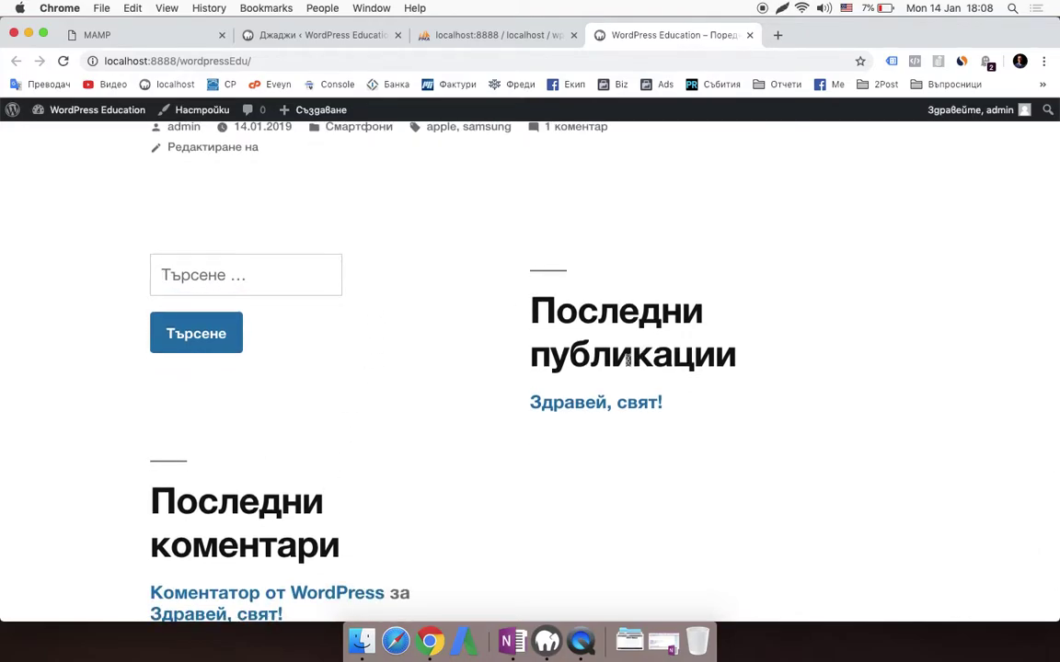
pyautogui.scroll(-3, 542, 442)
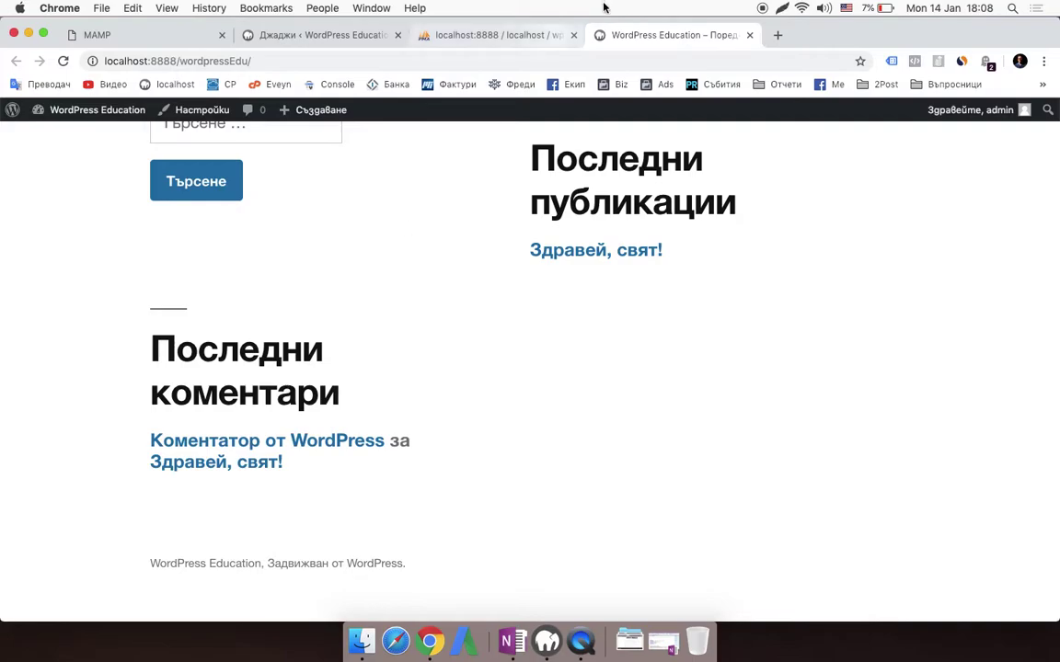
# Step: Return to the widgets admin page and expand the Търсене widget in the Долна част на сайта area
pyautogui.click(317, 43)
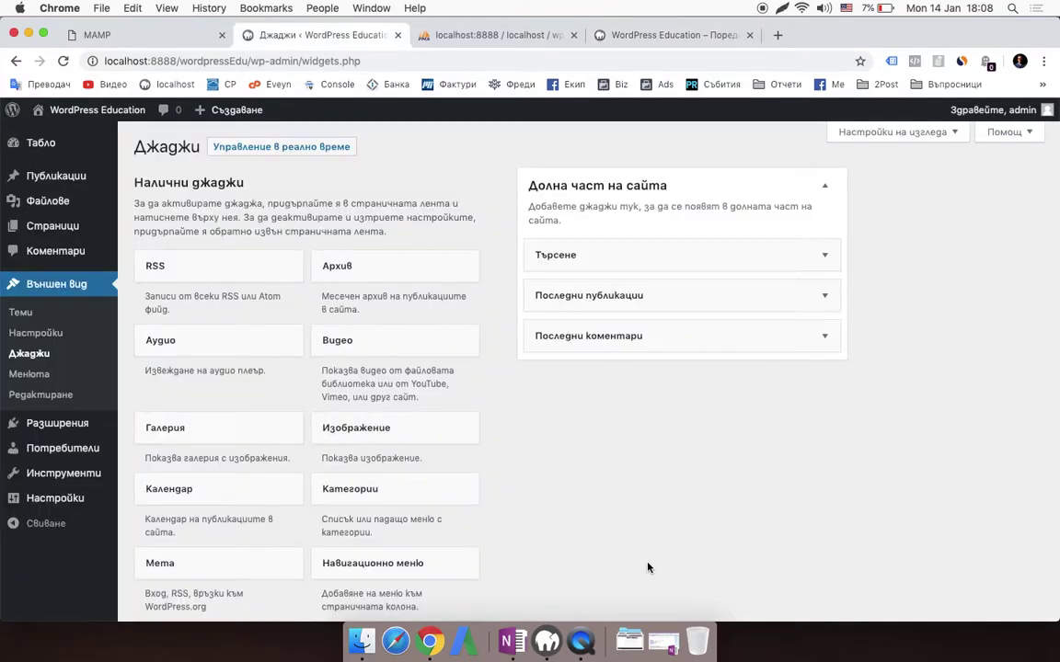
pyautogui.scroll(-1, 648, 567)
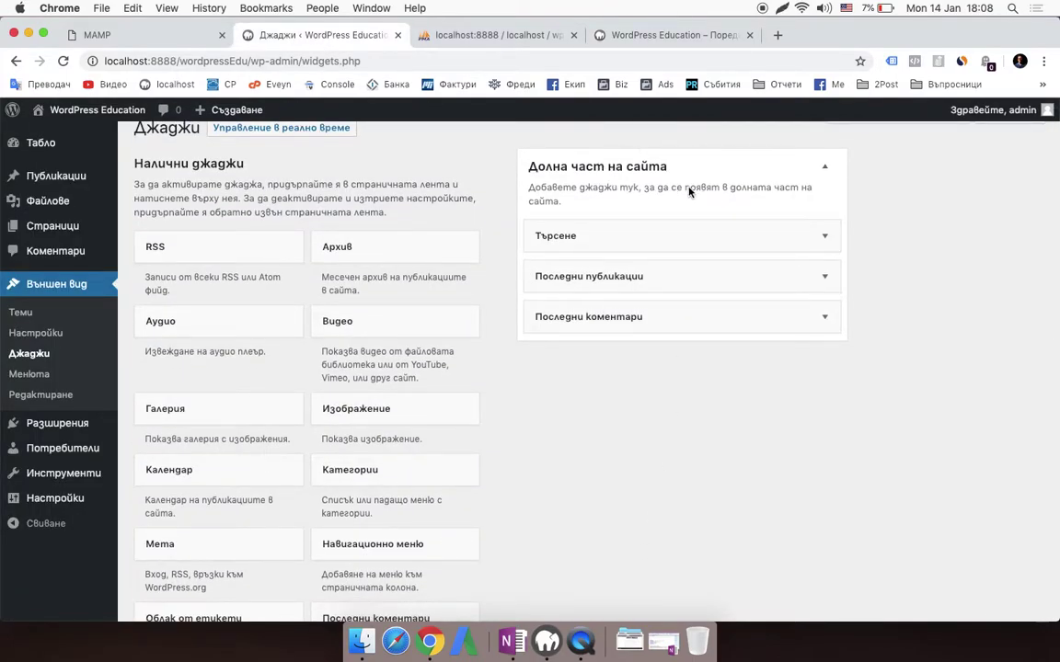
pyautogui.click(824, 235)
pyautogui.scroll(-5, 670, 239)
pyautogui.scroll(1, 570, 213)
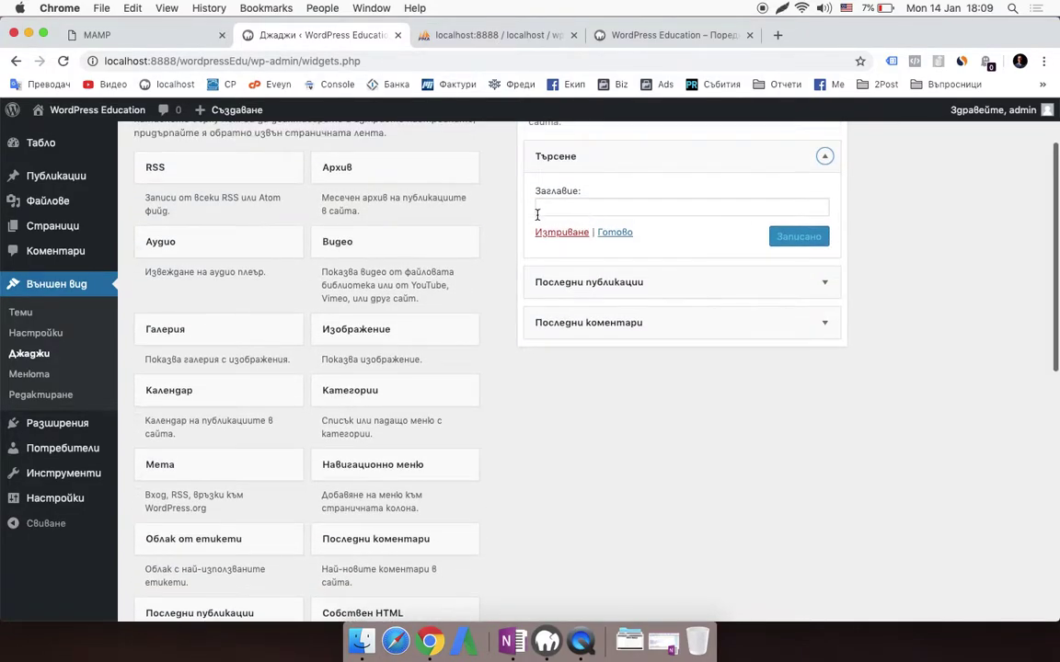
# Step: Compare the Търсене widget's settings with the search box shown on the site's front page
pyautogui.click(635, 35)
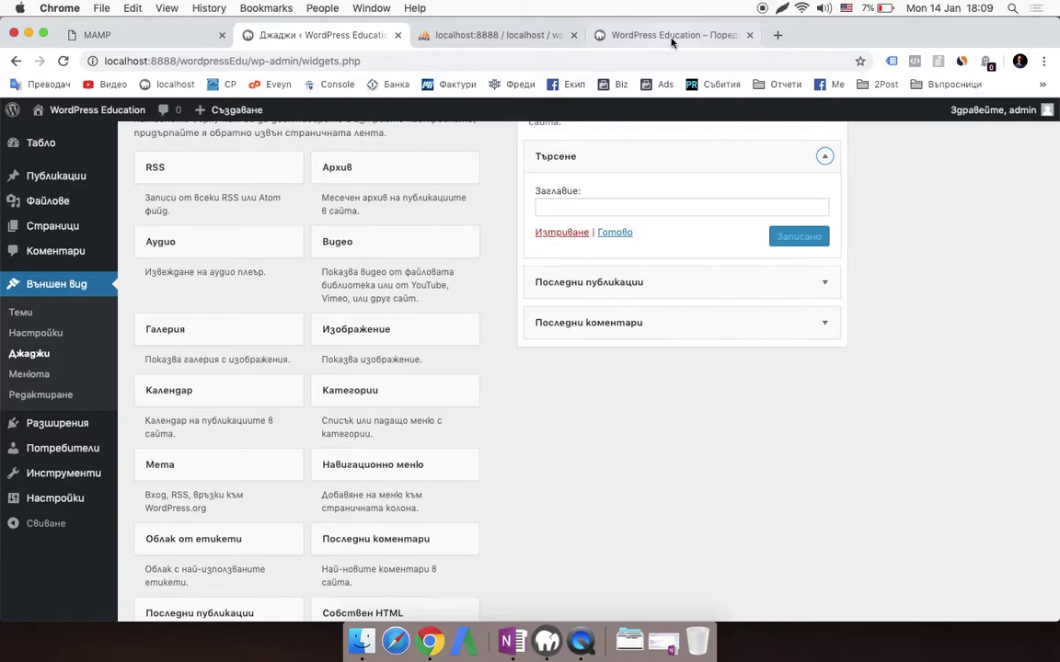
pyautogui.scroll(2, 359, 266)
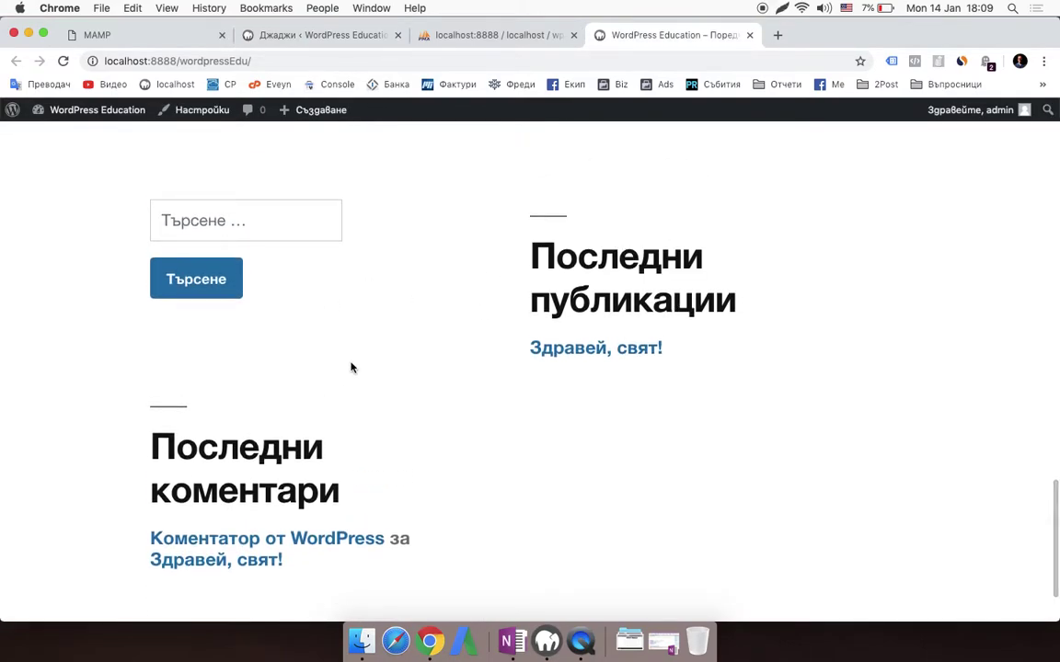
pyautogui.click(329, 37)
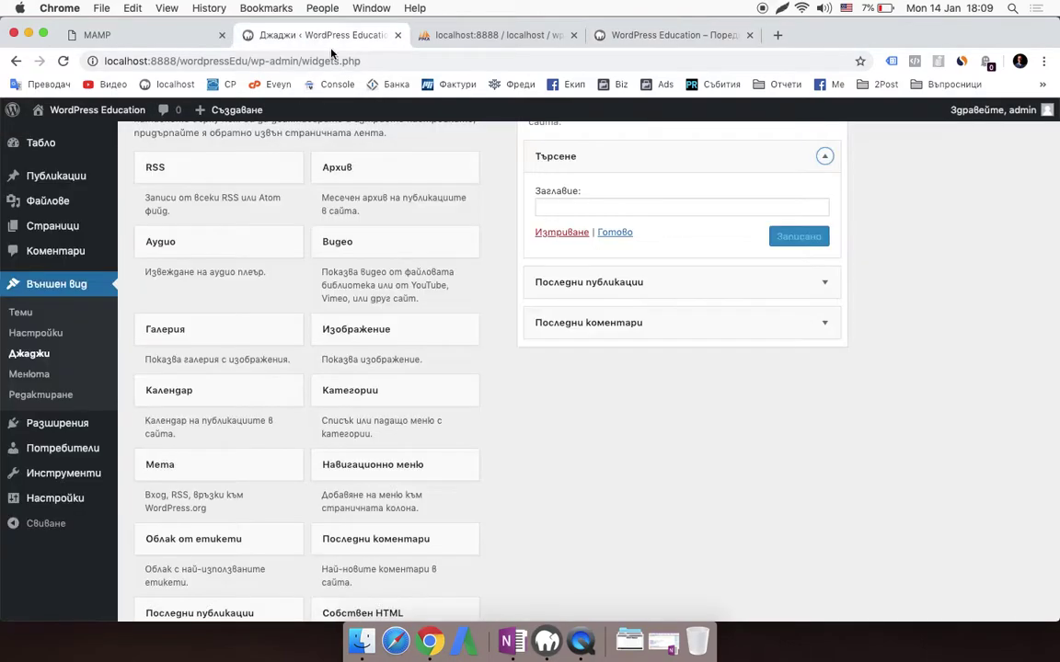
# Step: Delete the Търсене, Последни публикации and Последни коментари widgets from the Долна част на сайта area
pyautogui.click(556, 232)
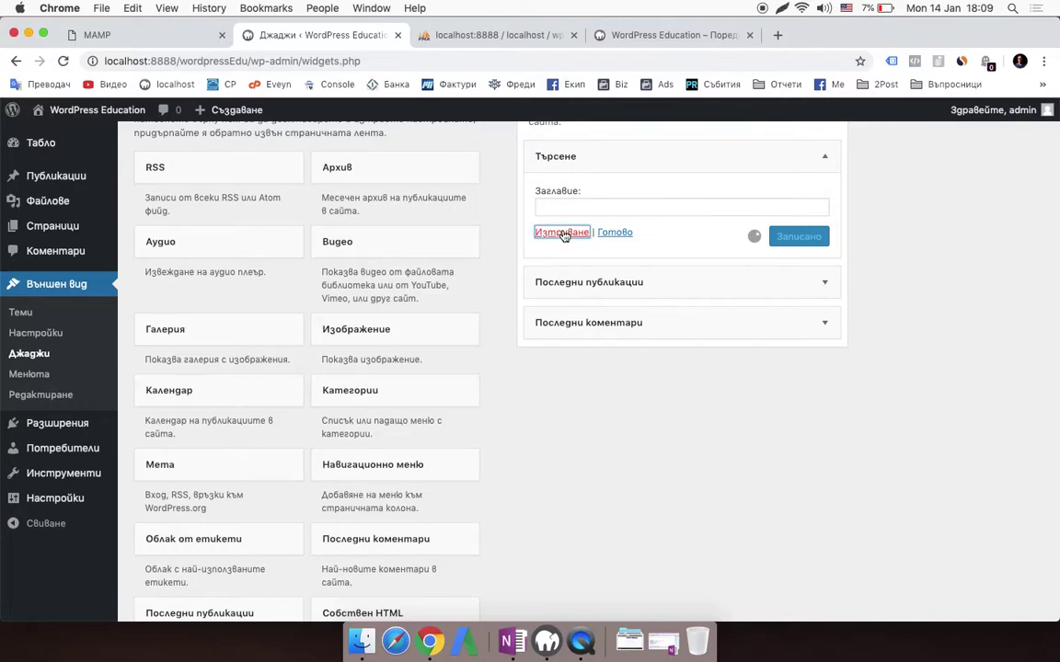
pyautogui.click(828, 280)
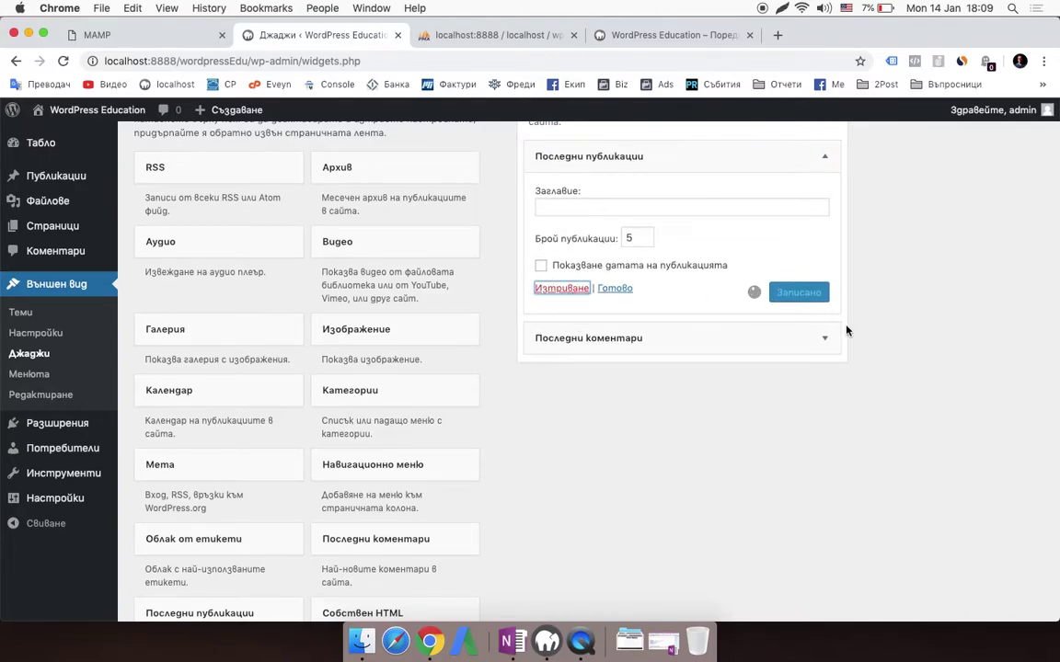
pyautogui.click(824, 156)
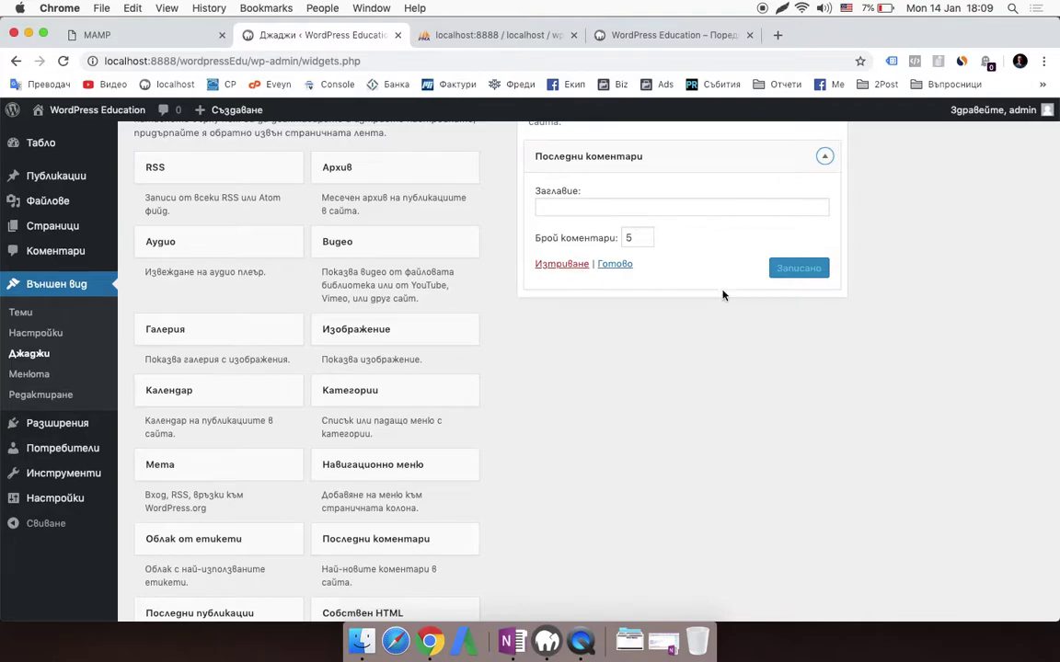
pyautogui.click(563, 264)
pyautogui.click(460, 30)
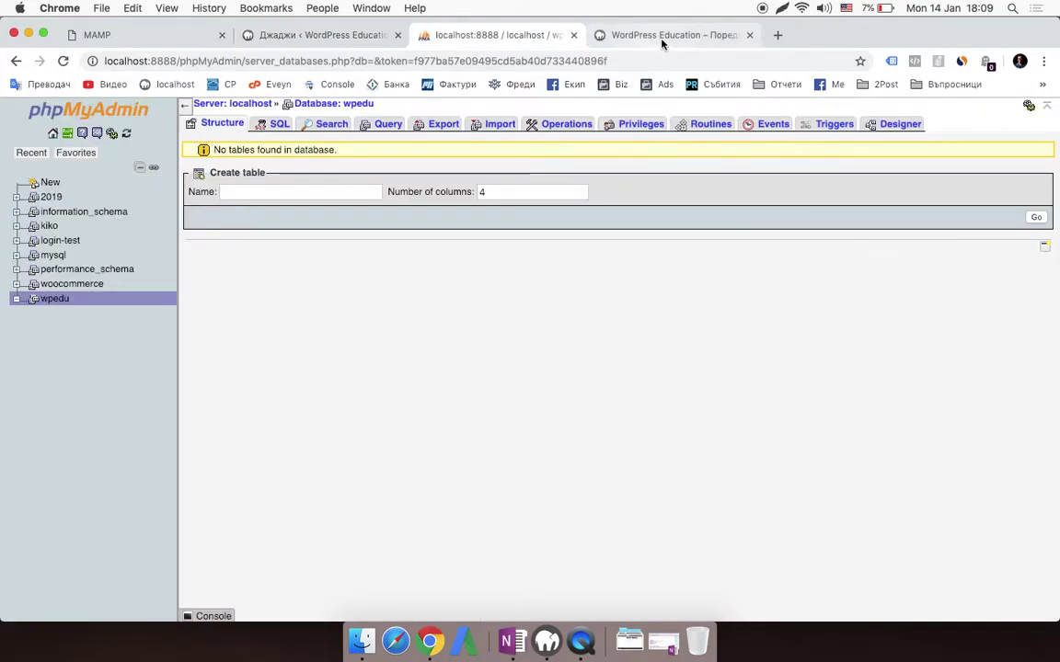
# Step: Reload the site's front page and check its bottom area for the deleted widgets
pyautogui.click(660, 41)
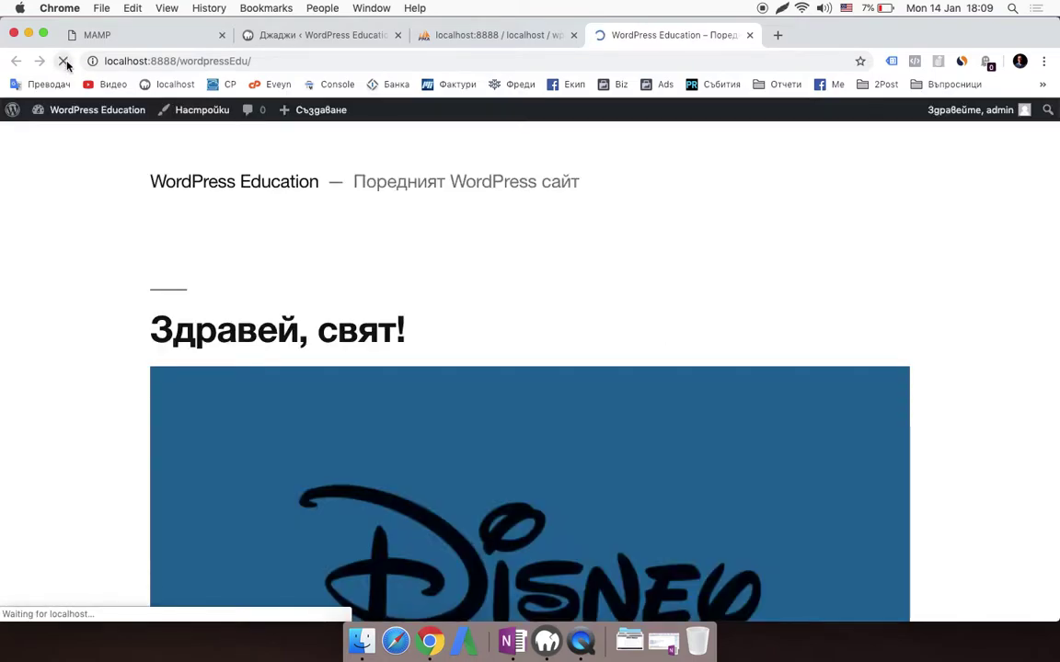
pyautogui.scroll(-5, 248, 362)
pyautogui.scroll(-10, 247, 361)
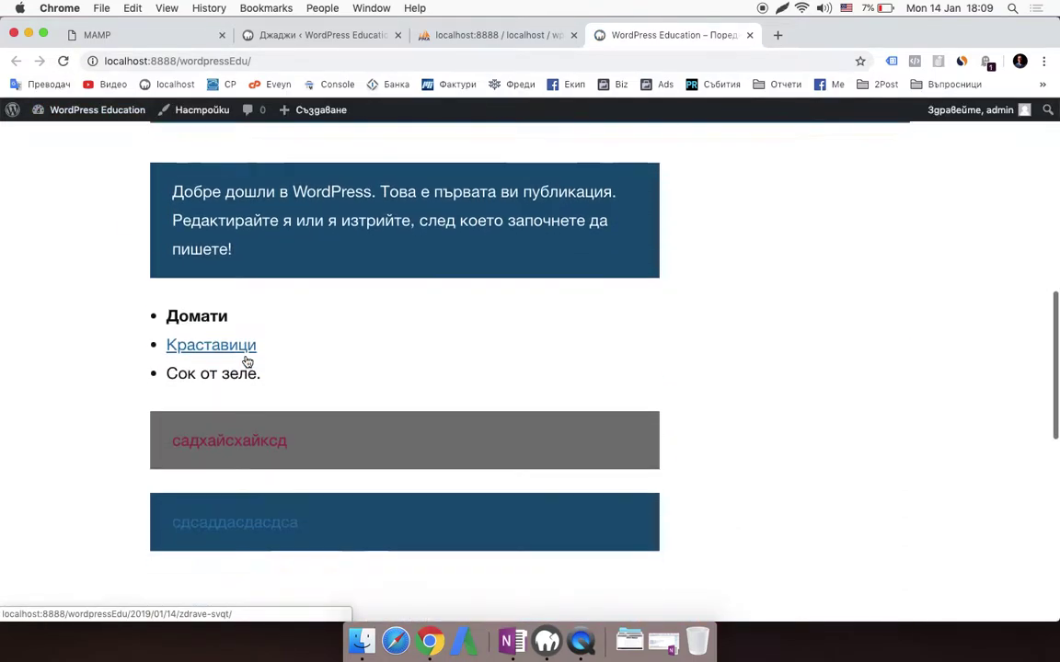
pyautogui.scroll(10, 242, 470)
pyautogui.scroll(5, 242, 470)
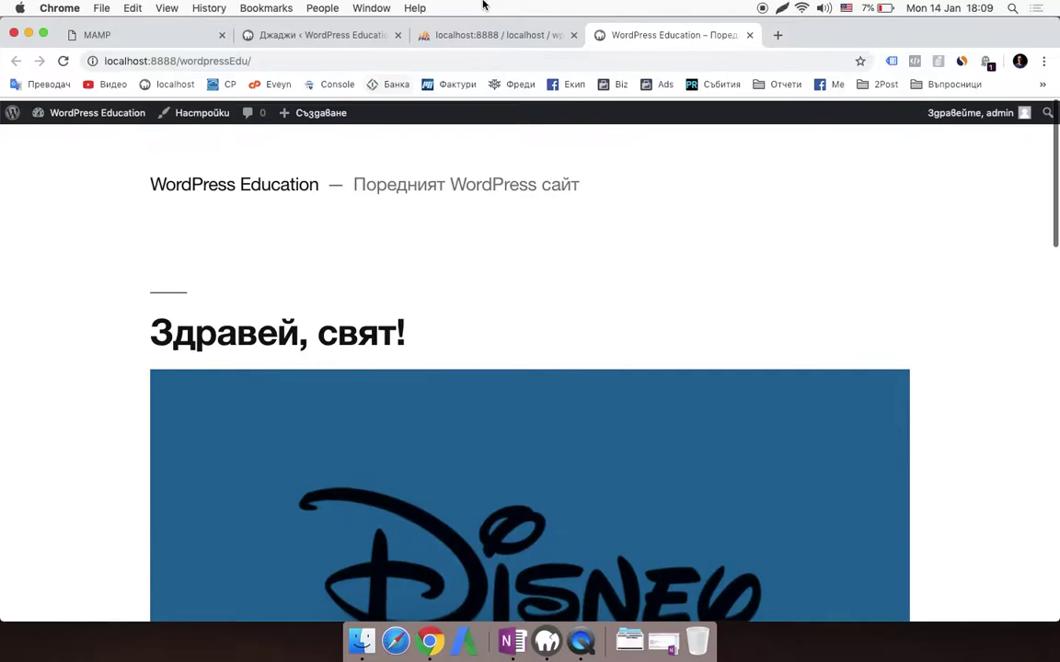
# Step: Return to the widgets admin page and add a Текст widget to the Долна част на сайта area
pyautogui.click(328, 35)
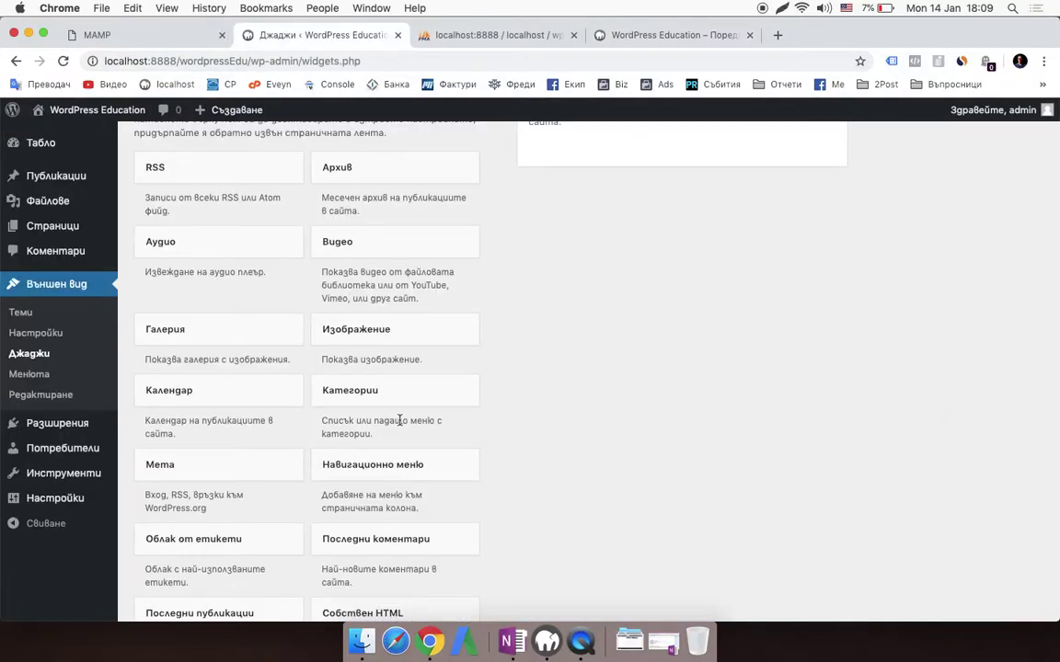
pyautogui.scroll(-5, 400, 421)
pyautogui.click(388, 454)
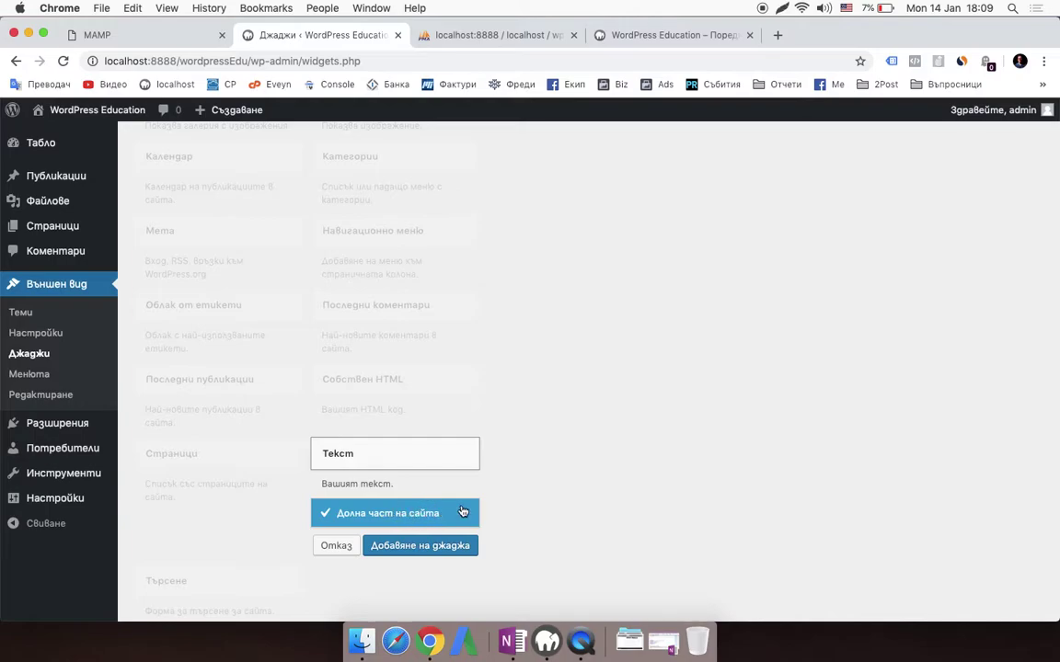
pyautogui.click(407, 546)
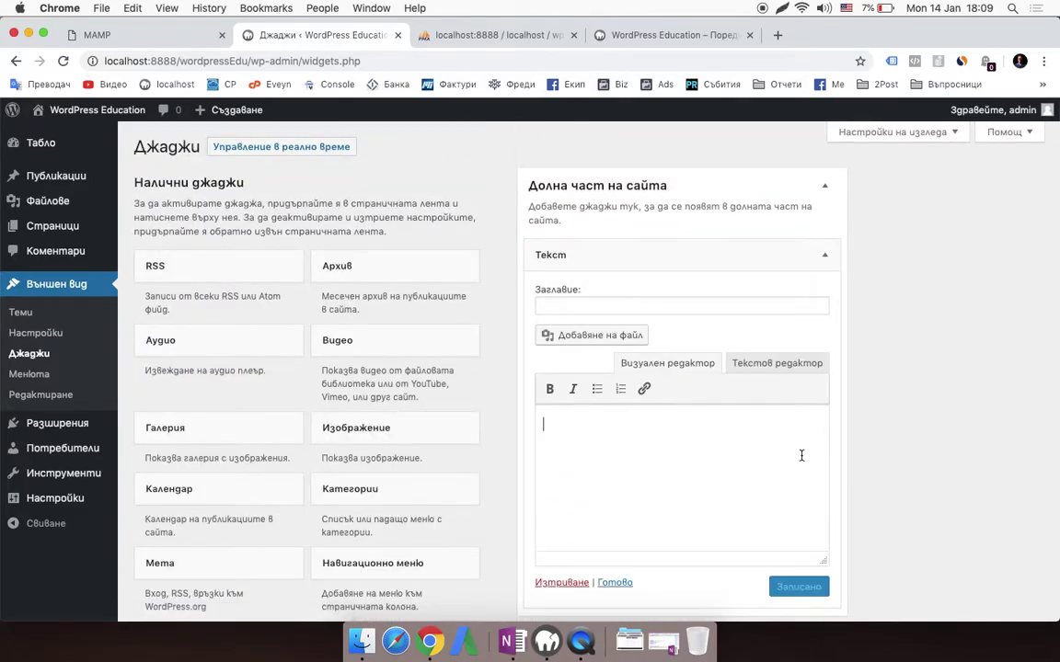
# Step: Title the Текст widget "примерен текст", enter the lines "здравейса'дас", "сад" and "дас" as its content, and save it
pyautogui.click(621, 272)
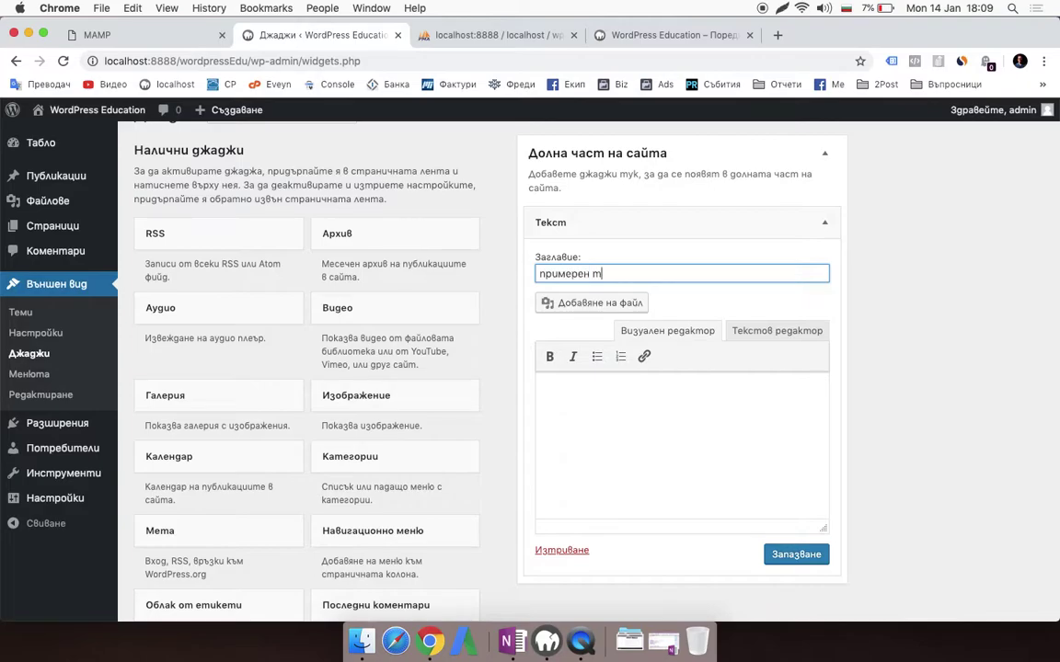
pyautogui.click(684, 434)
pyautogui.write("здравейса'дас")
pyautogui.press('Return')
pyautogui.write('сад')
pyautogui.press('Return')
pyautogui.write('дас')
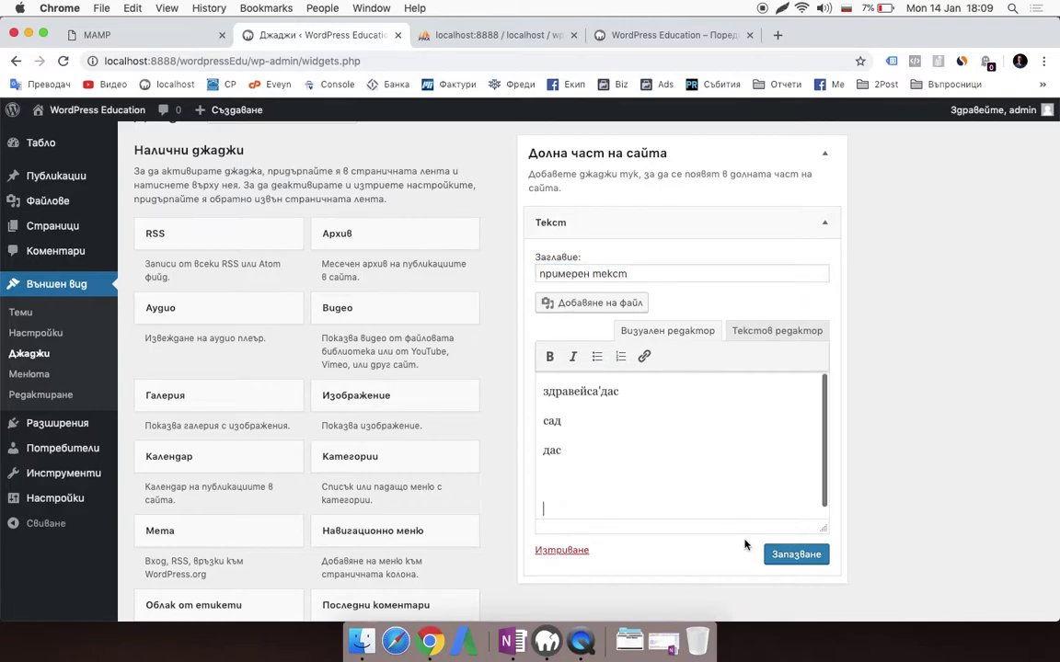
pyautogui.click(803, 563)
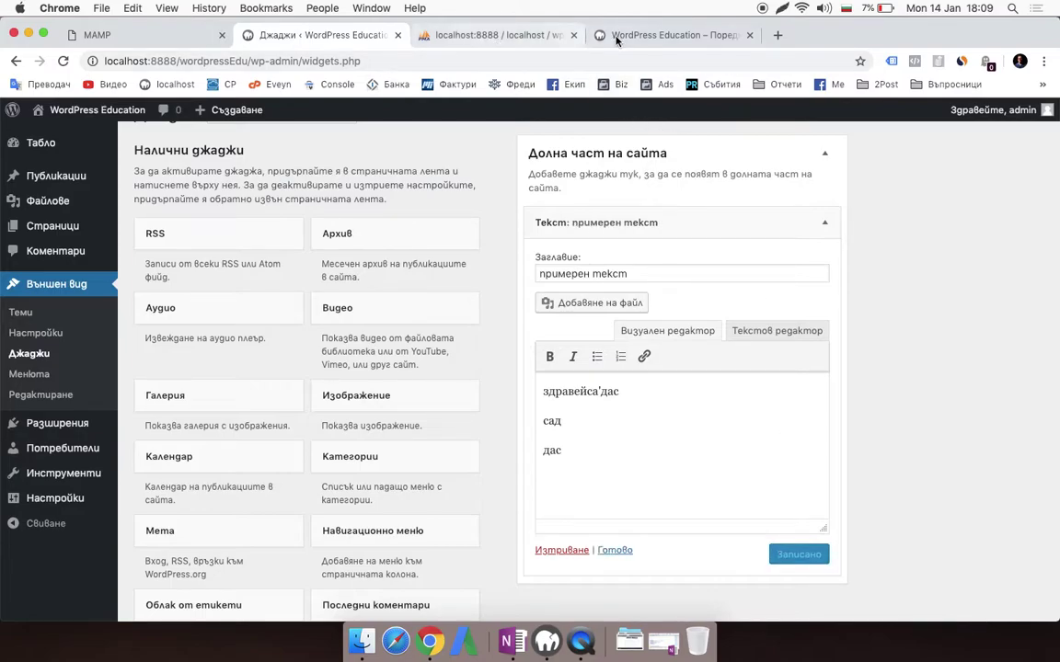
# Step: Reload the site's front page and examine the new text widget at its bottom
pyautogui.click(657, 37)
pyautogui.moveTo(17, 122)
pyautogui.click(63, 62)
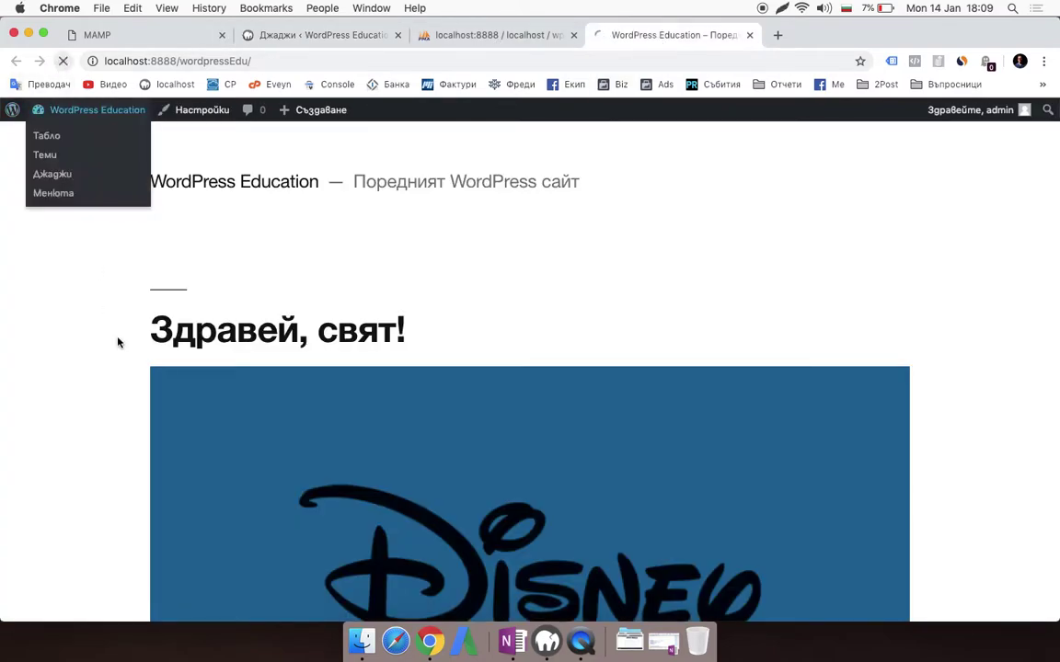
pyautogui.scroll(-15, 113, 459)
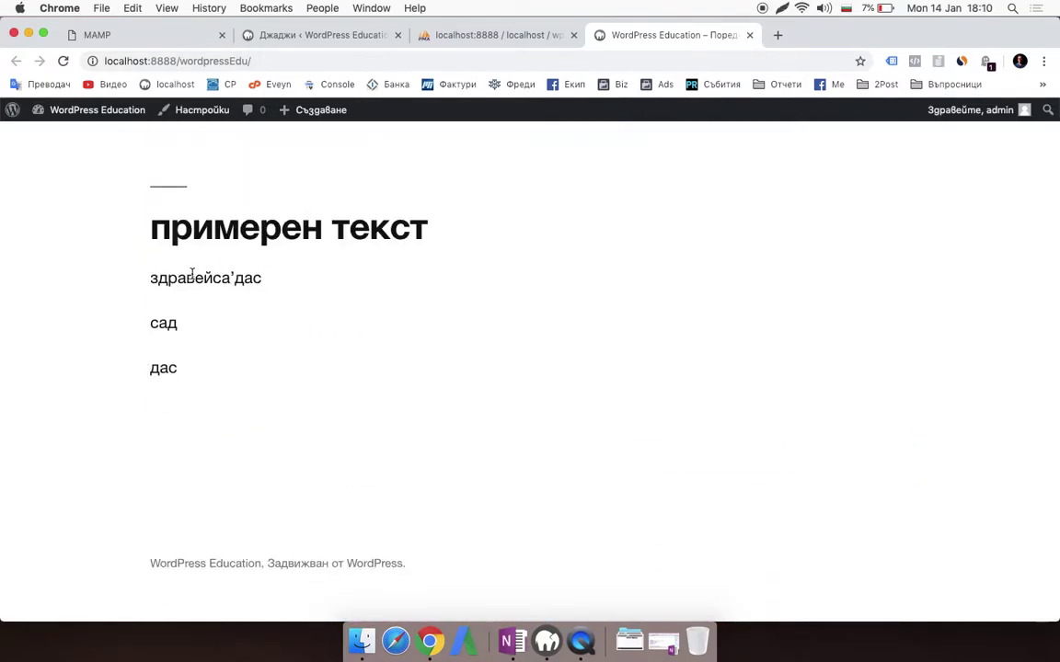
# Step: Add an Изображение widget above the Текст widget in the Долна част на сайта area, leaving only the image widget expanded
pyautogui.click(456, 37)
pyautogui.click(346, 37)
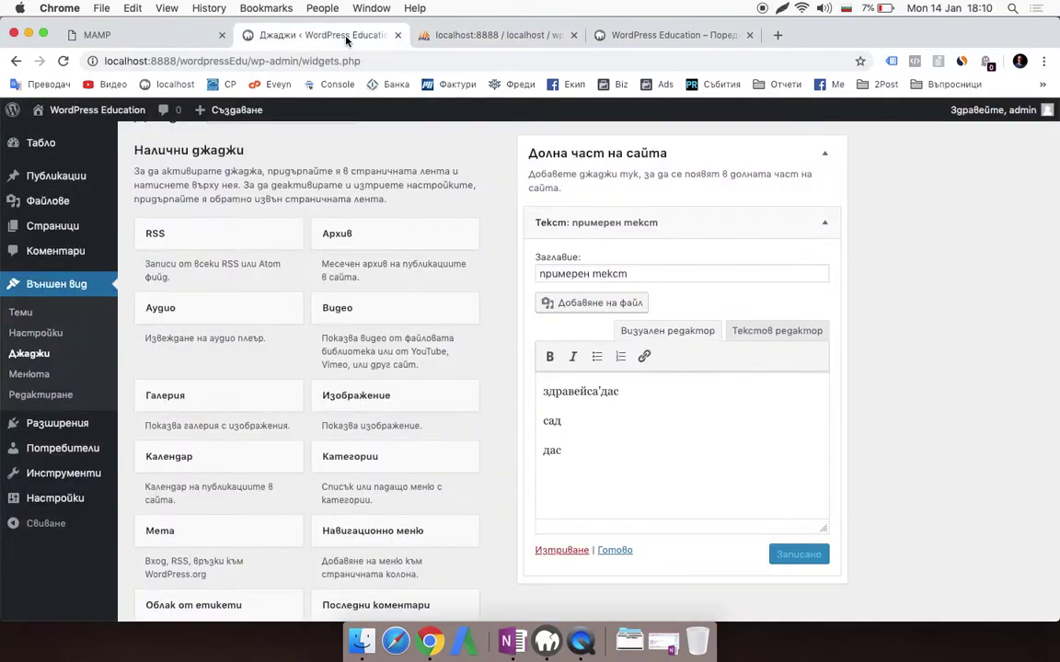
pyautogui.scroll(-1, 583, 449)
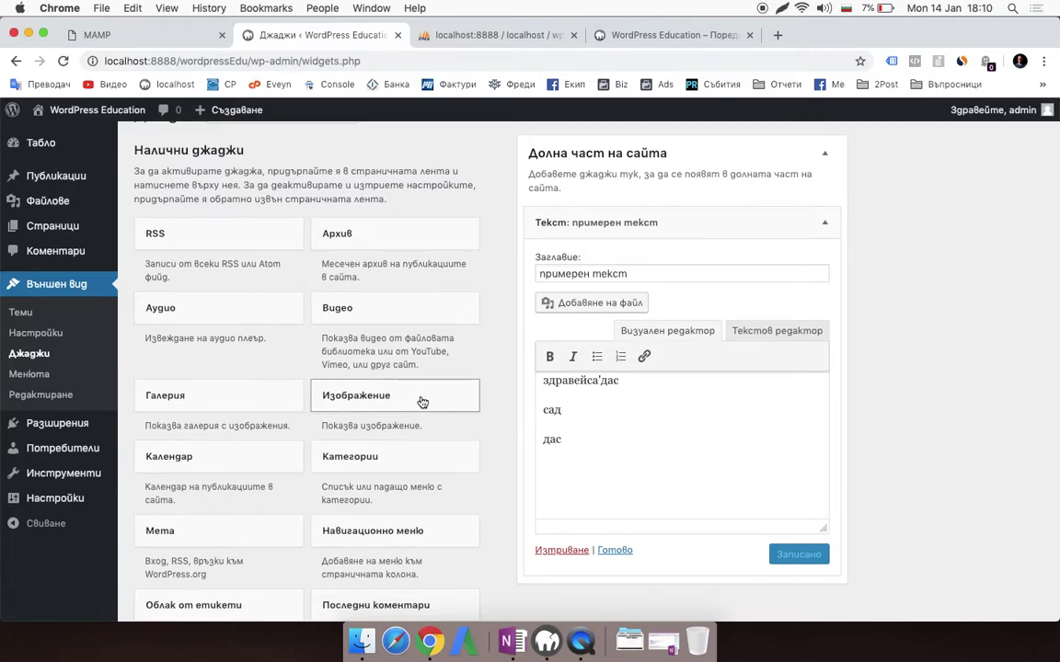
pyautogui.moveTo(360, 405); pyautogui.dragTo(662, 238)
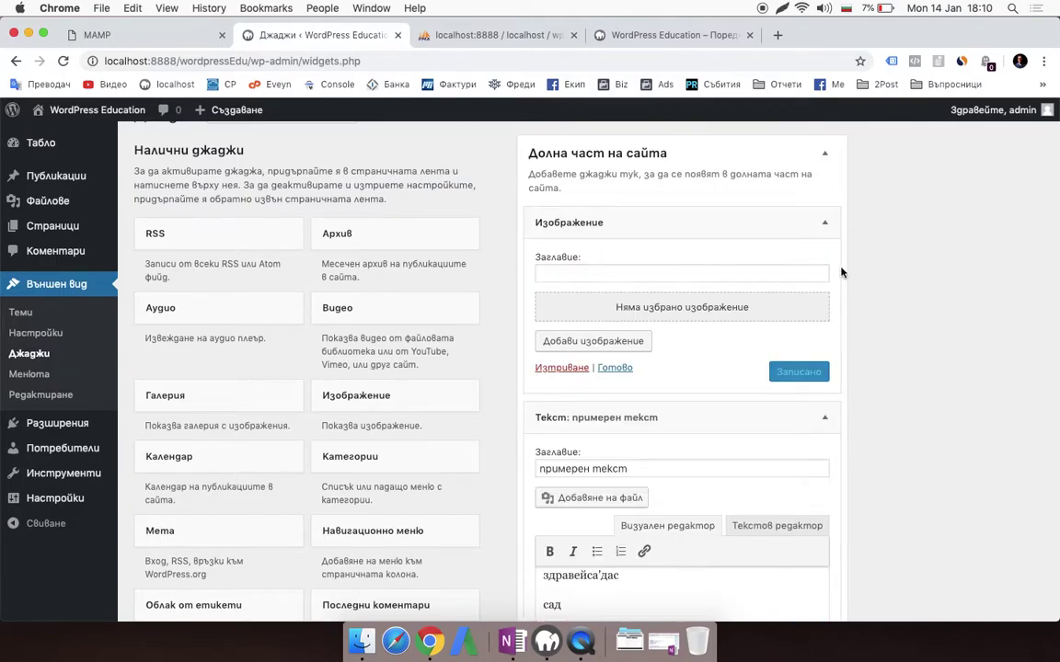
pyautogui.click(794, 276)
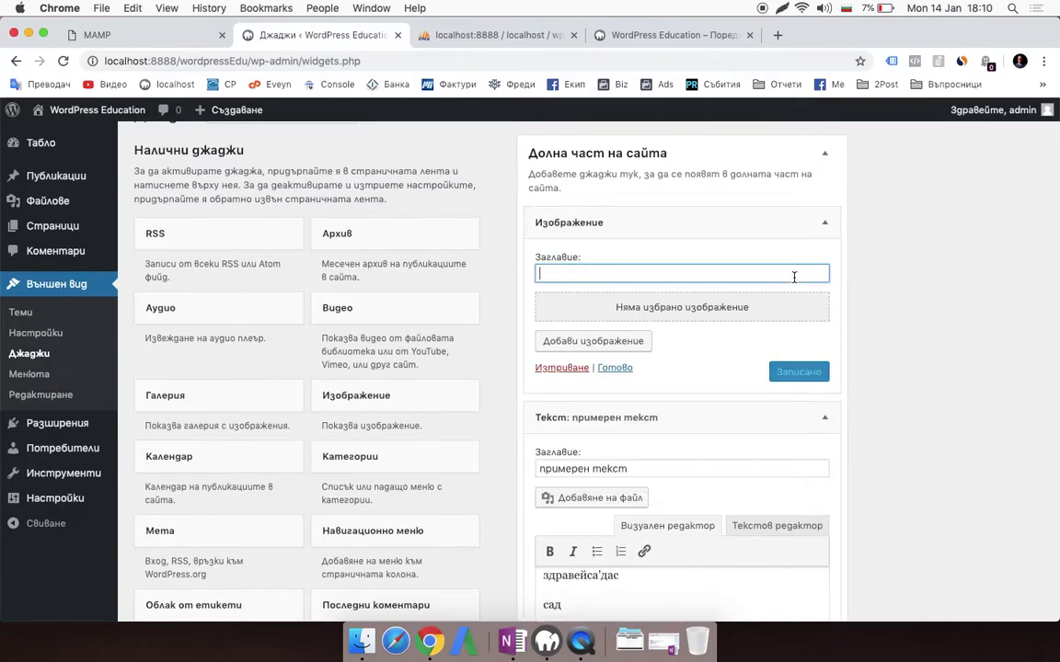
pyautogui.click(826, 221)
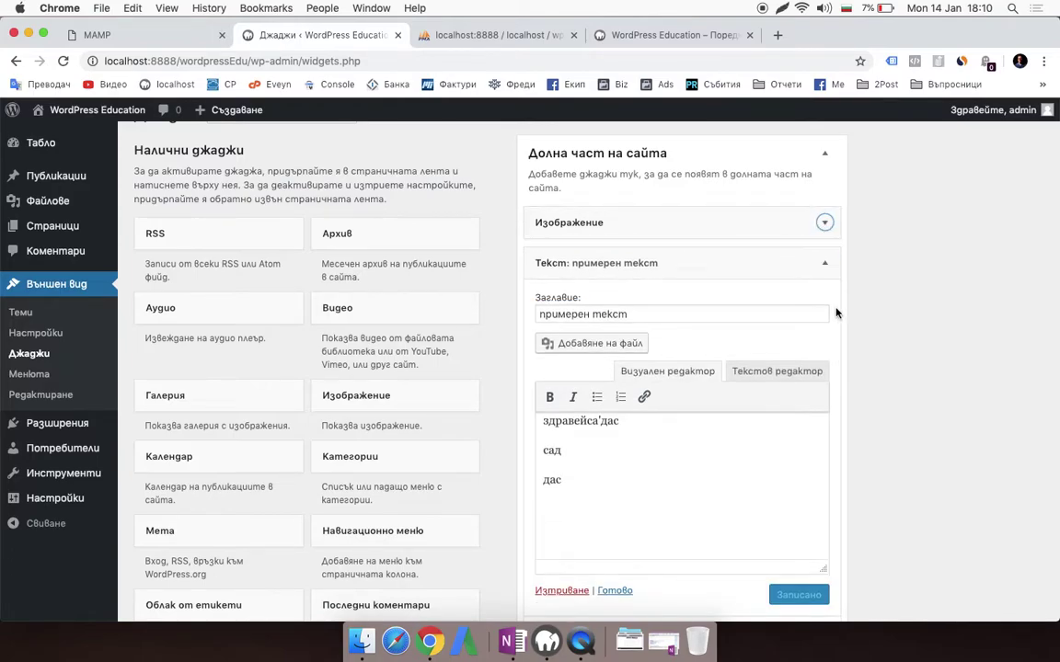
pyautogui.click(828, 267)
pyautogui.click(821, 224)
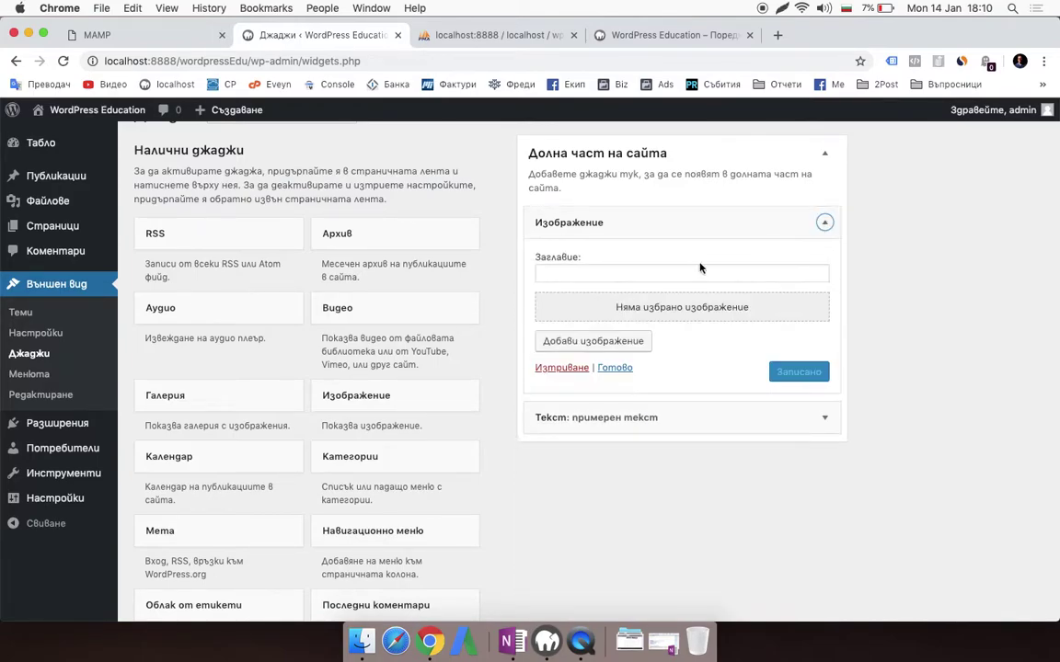
# Step: Title the Изображение widget "заглавие на картинката" and add disney-logo.jpg from the uploaded files to it
pyautogui.click(767, 274)
pyautogui.write('g')
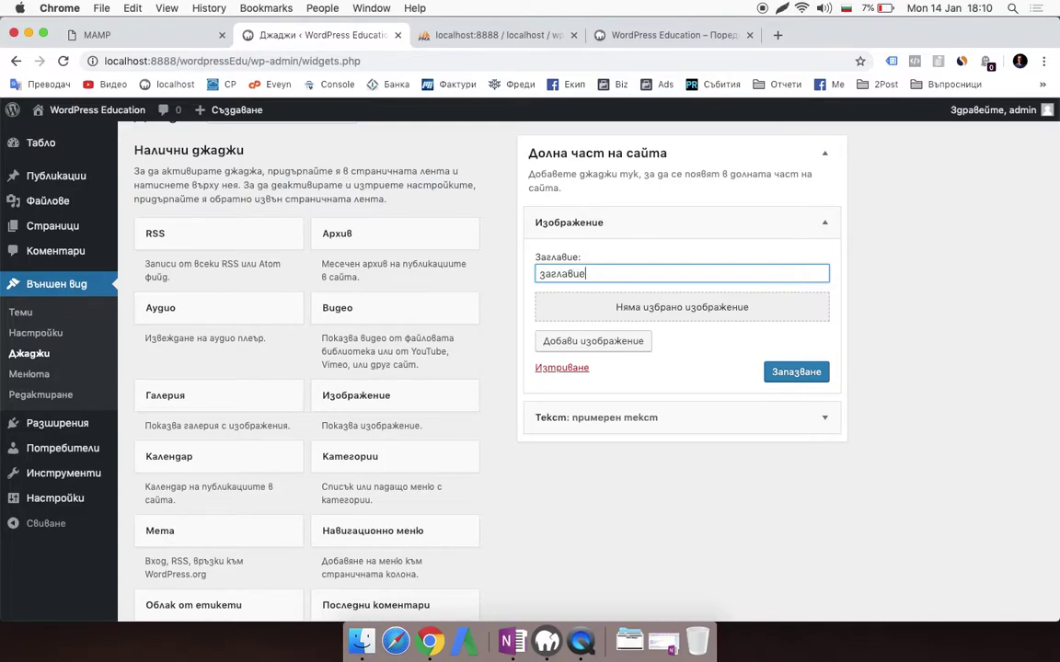
pyautogui.click(648, 340)
pyautogui.click(235, 276)
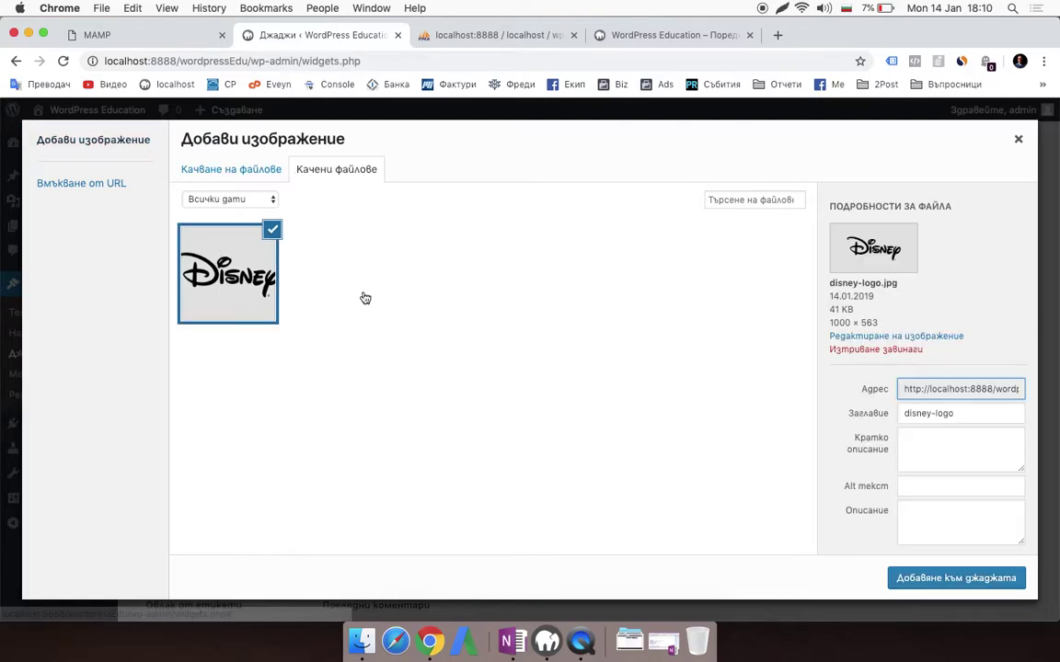
pyautogui.click(983, 580)
pyautogui.scroll(-2, 727, 524)
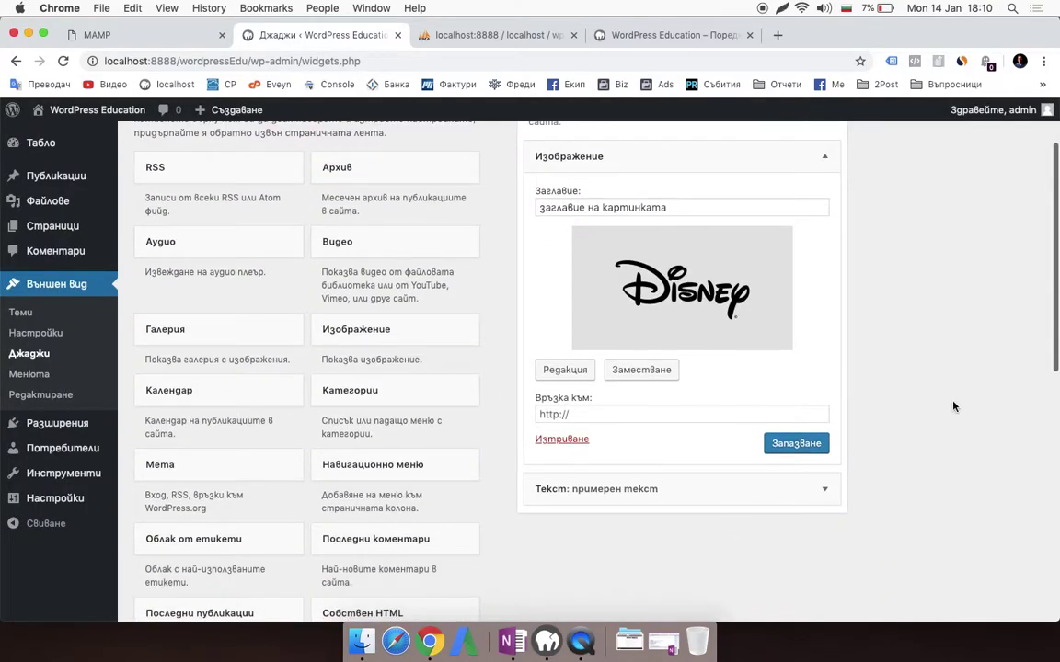
# Step: Open disney.com in a new browser tab to check the address for the image link
pyautogui.click(648, 415)
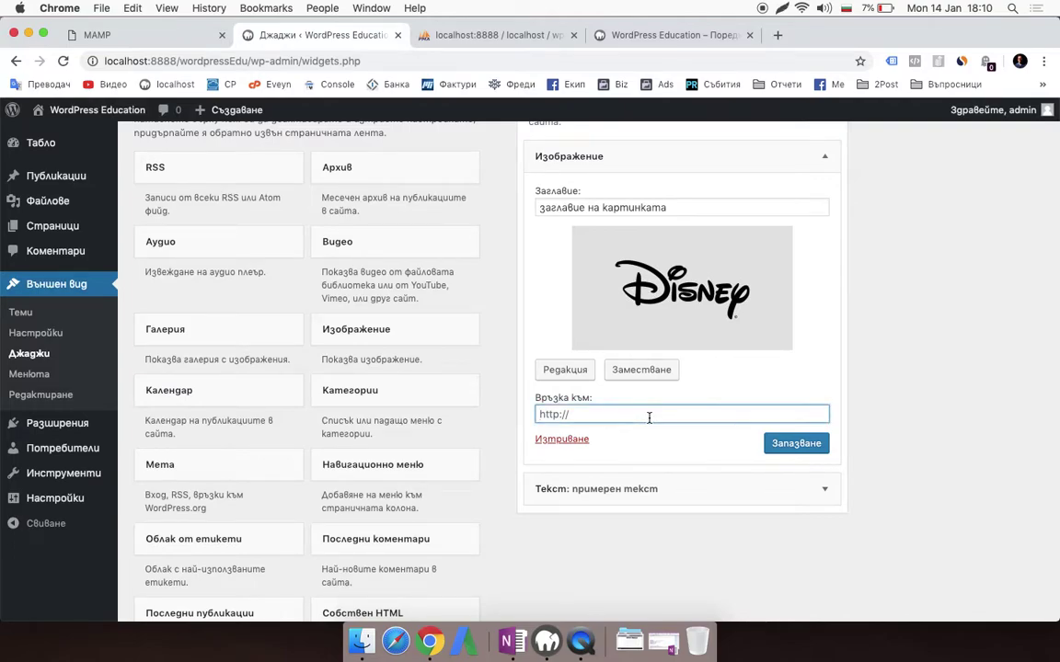
pyautogui.press('super+t')
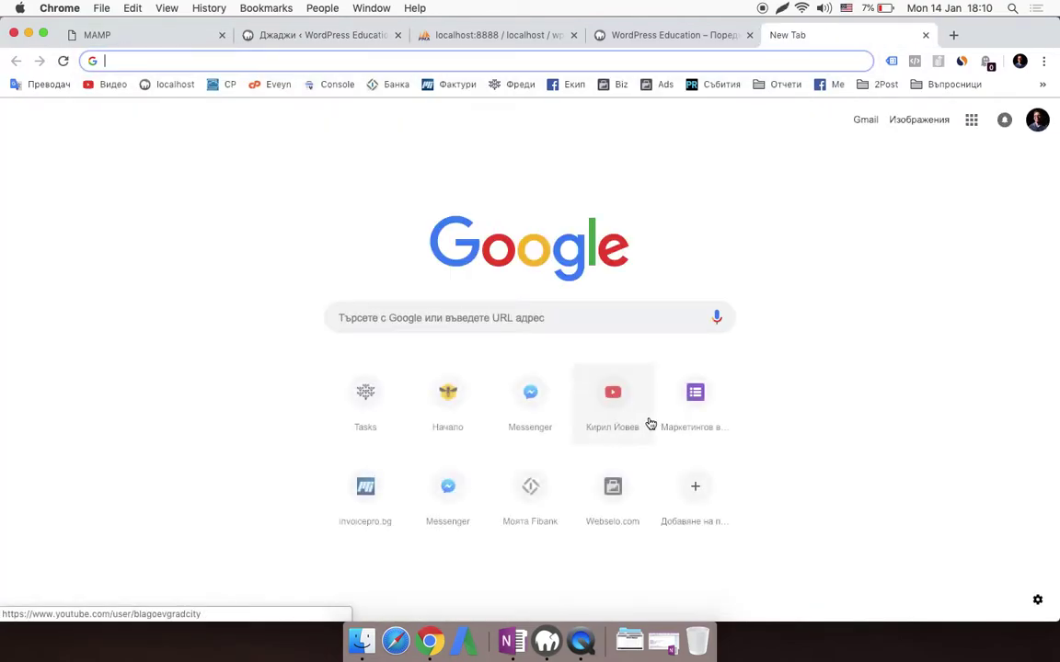
pyautogui.write('disney.o')
pyautogui.press('BackSpace')
pyautogui.write('com')
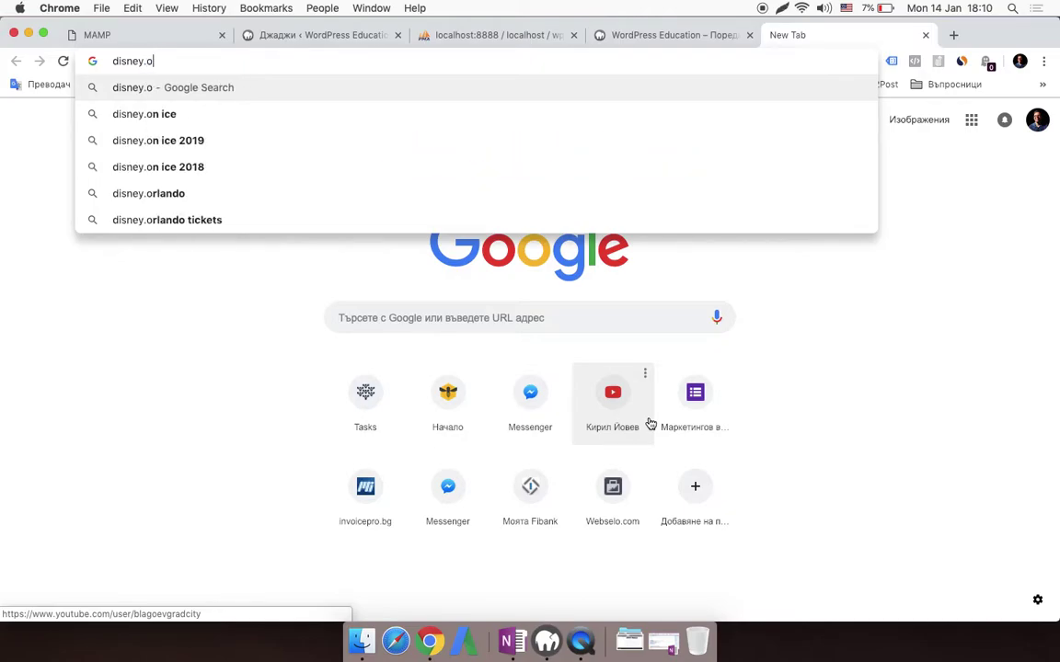
pyautogui.press('Return')
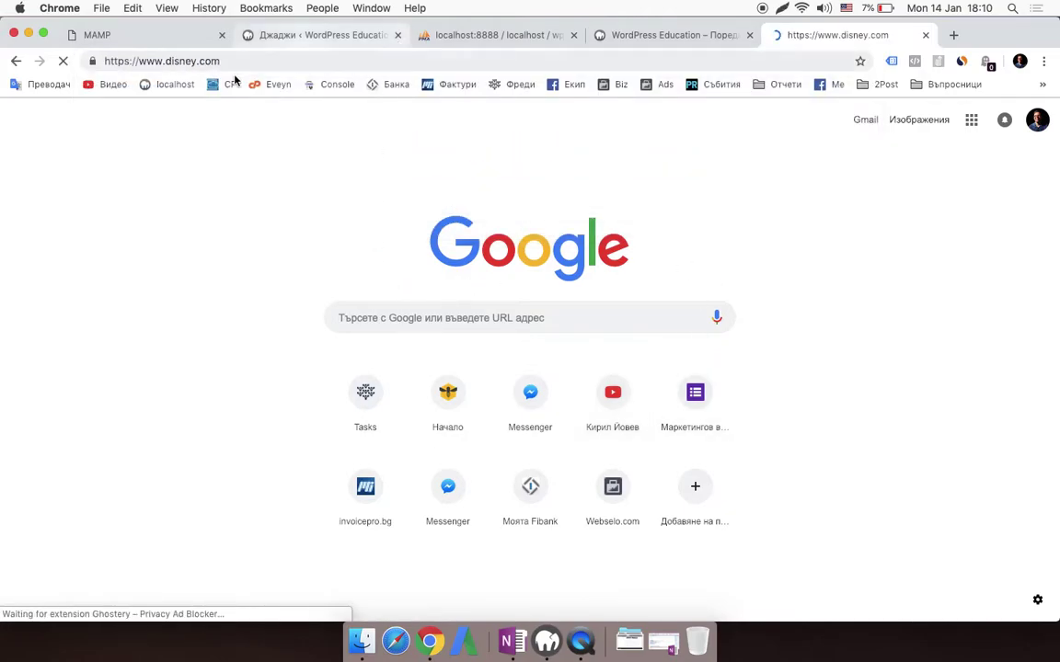
pyautogui.click(328, 38)
pyautogui.write('https://disney.com')
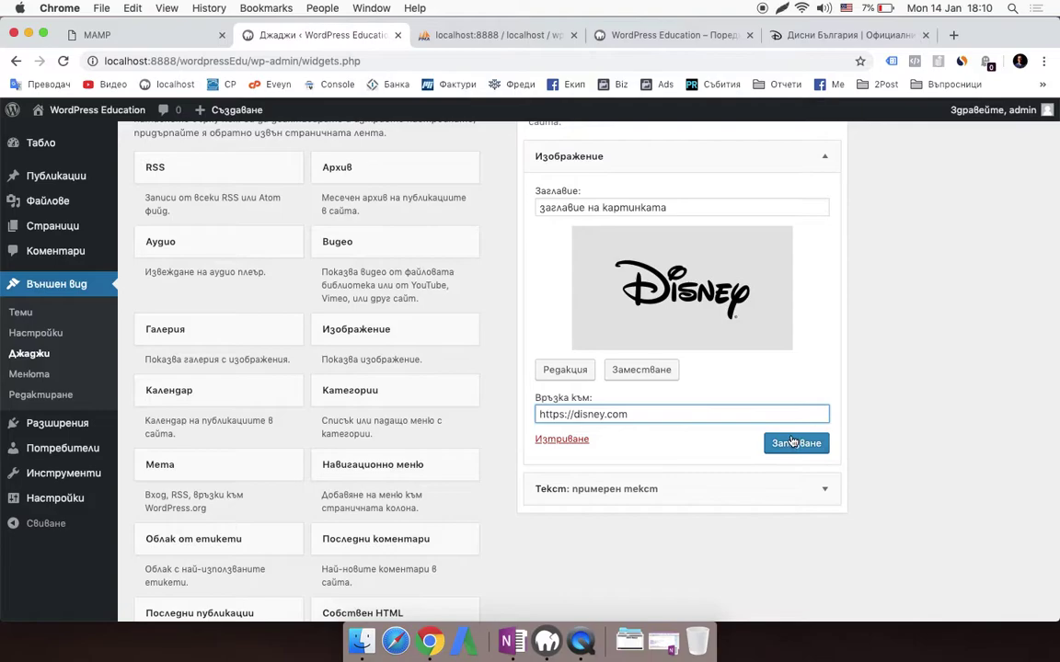
pyautogui.click(793, 442)
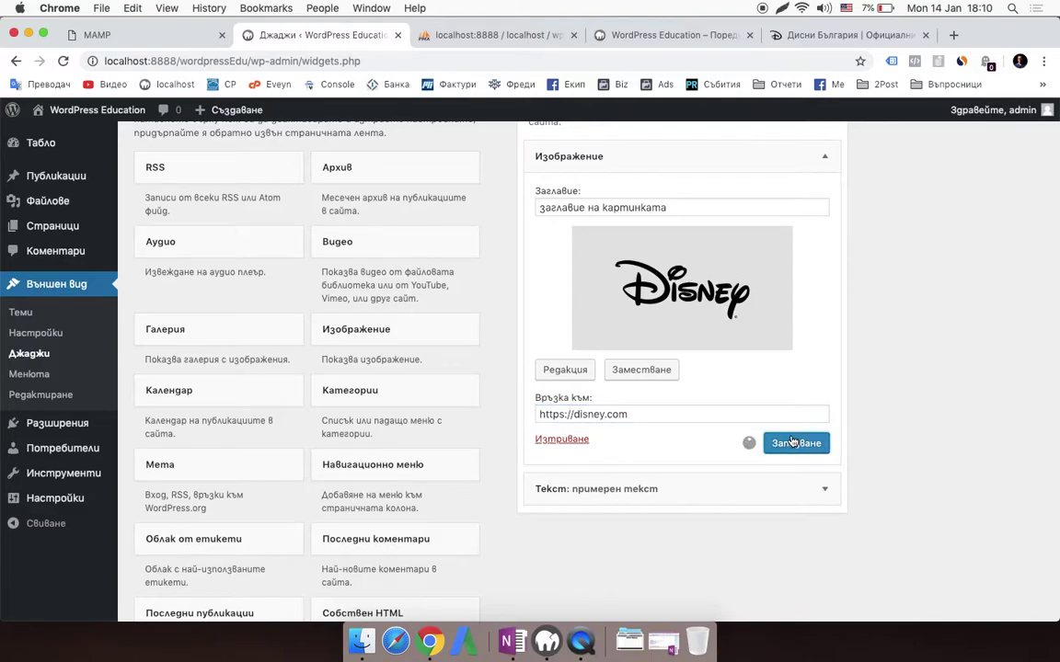
# Step: Reload the site's front page and follow the Disney image's link to test it
pyautogui.click(660, 35)
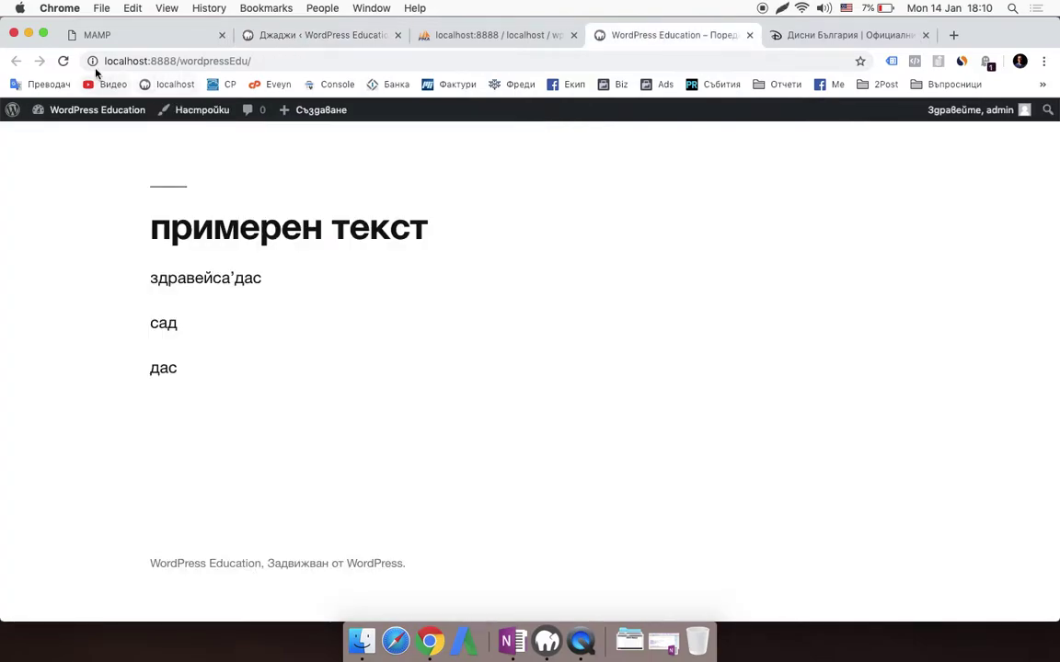
pyautogui.click(66, 67)
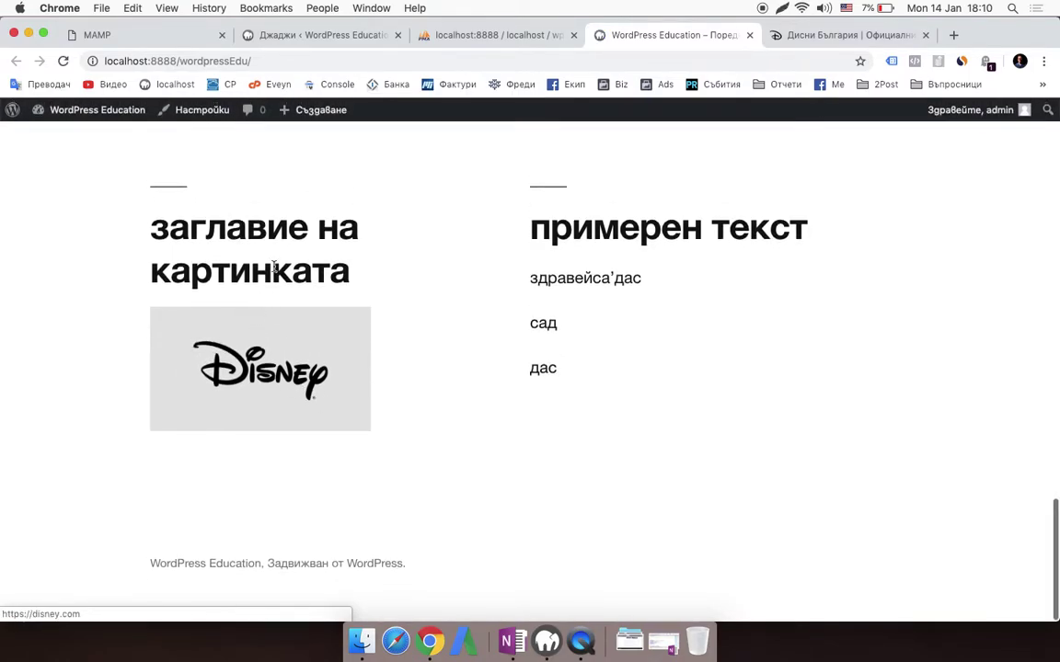
pyautogui.click(322, 379)
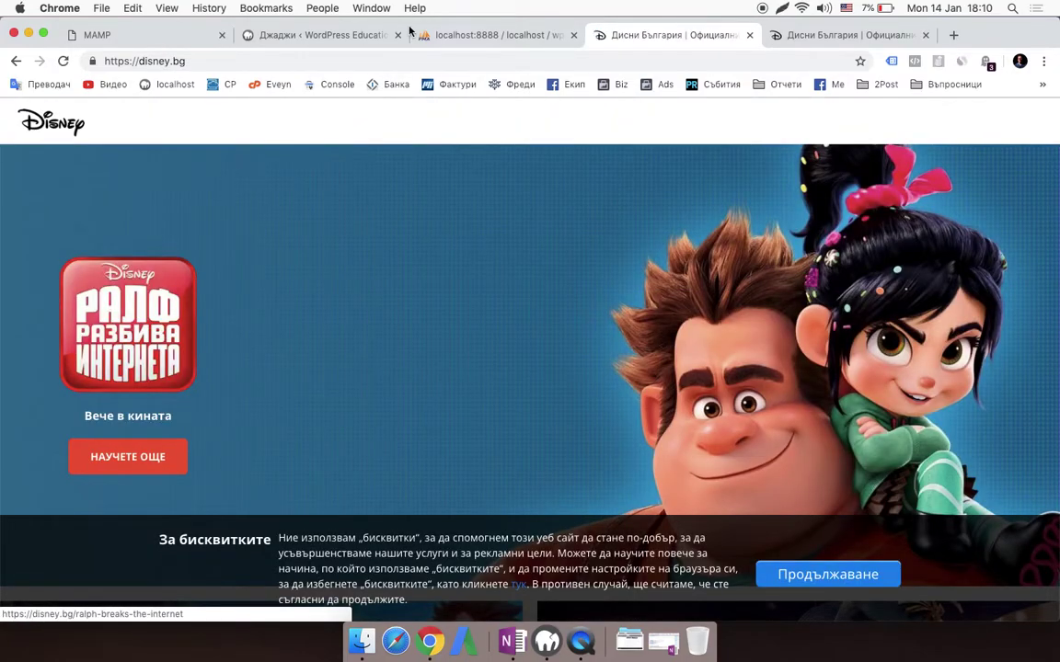
# Step: Collapse the image widget on the widgets admin page, activate the Twenty Seventeen theme and reopen the widgets page
pyautogui.click(331, 35)
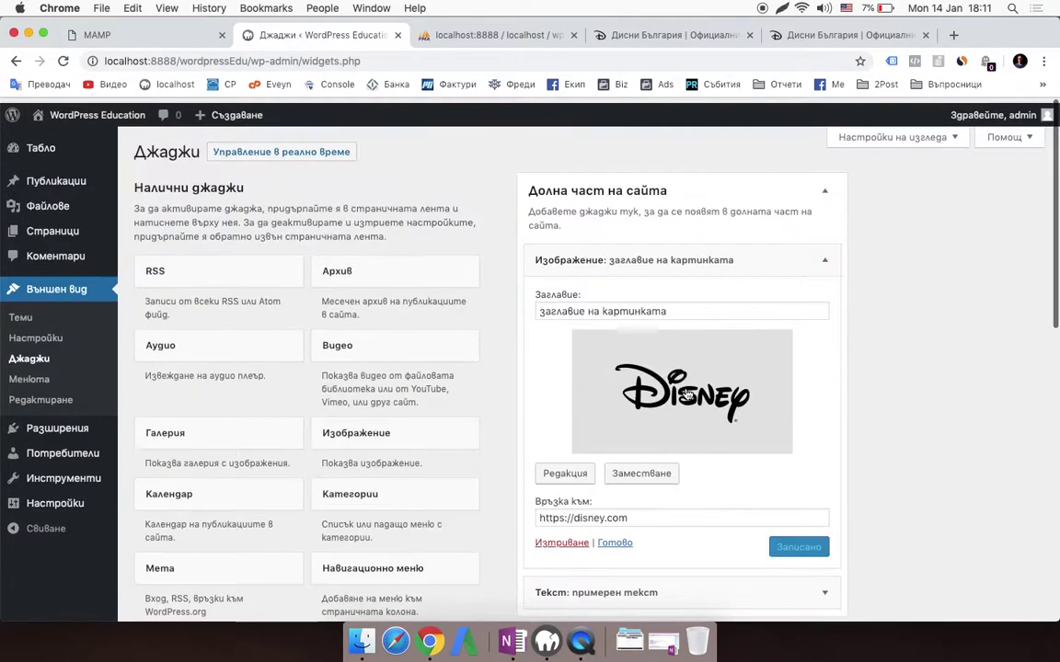
pyautogui.click(825, 259)
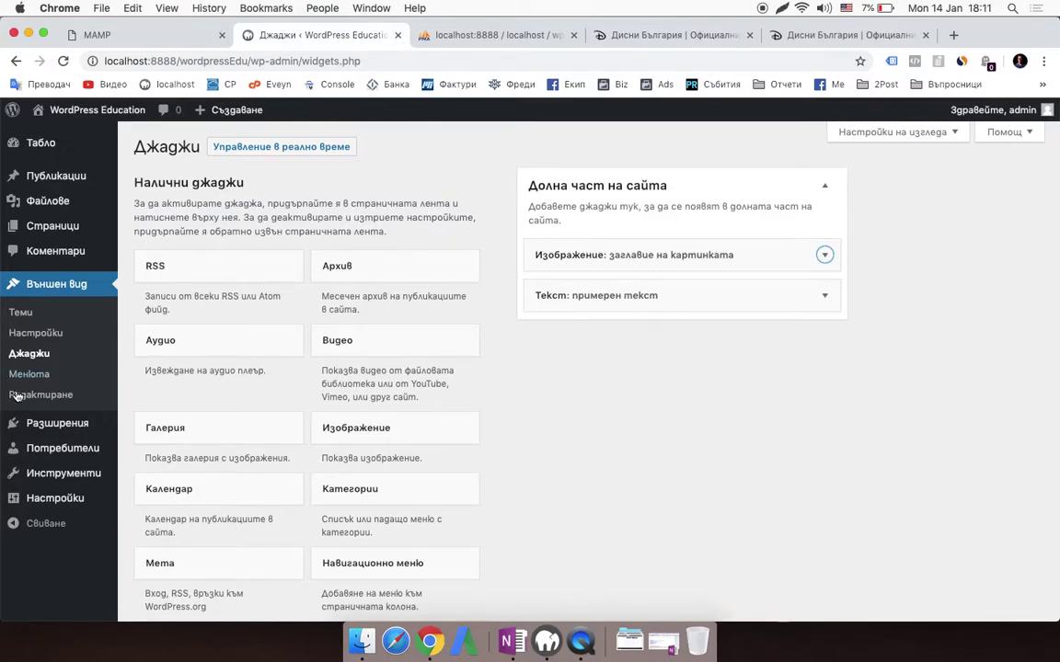
pyautogui.click(35, 310)
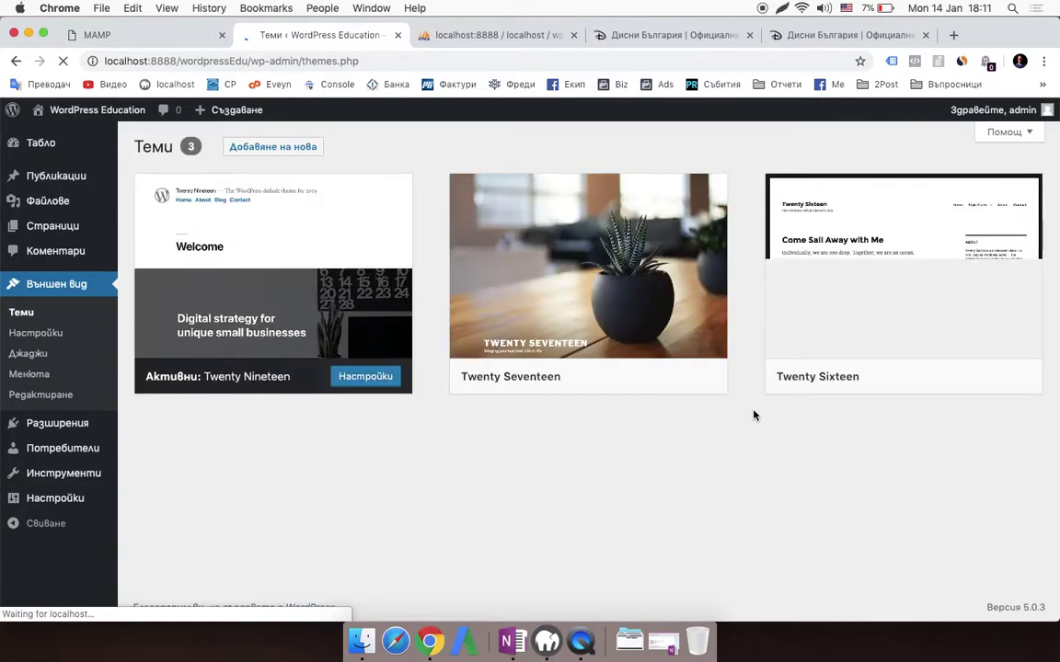
pyautogui.moveTo(580, 291)
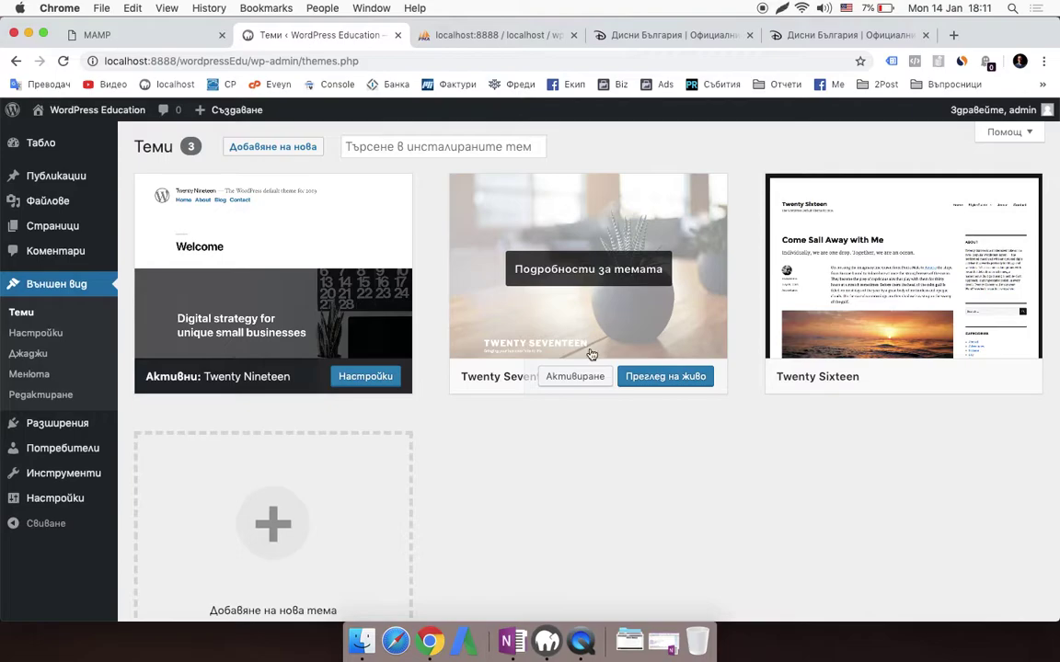
pyautogui.click(583, 381)
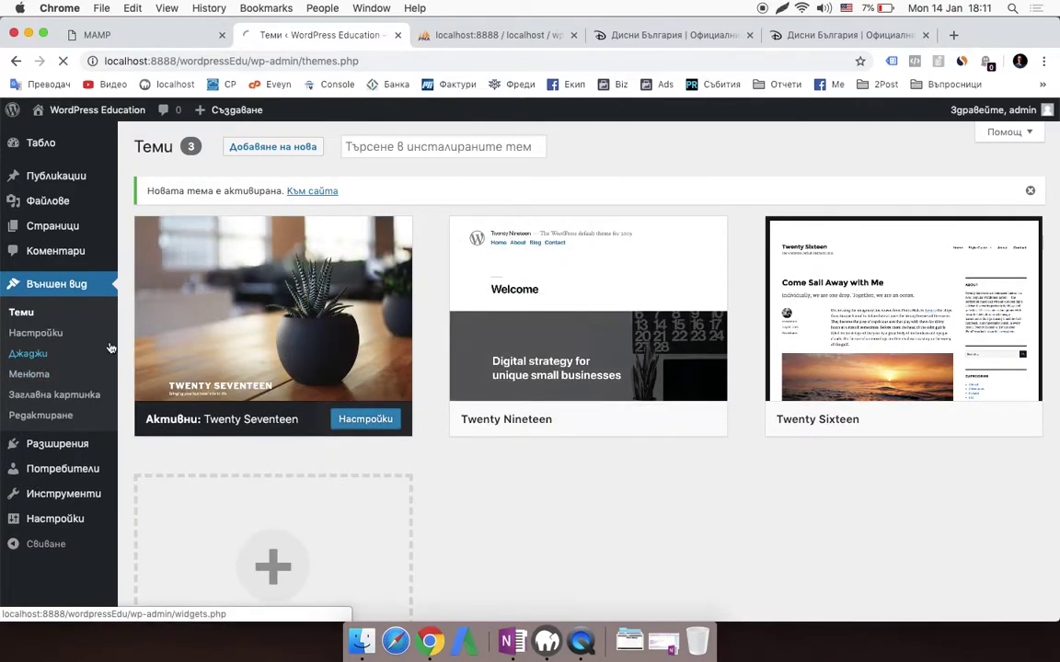
pyautogui.click(28, 354)
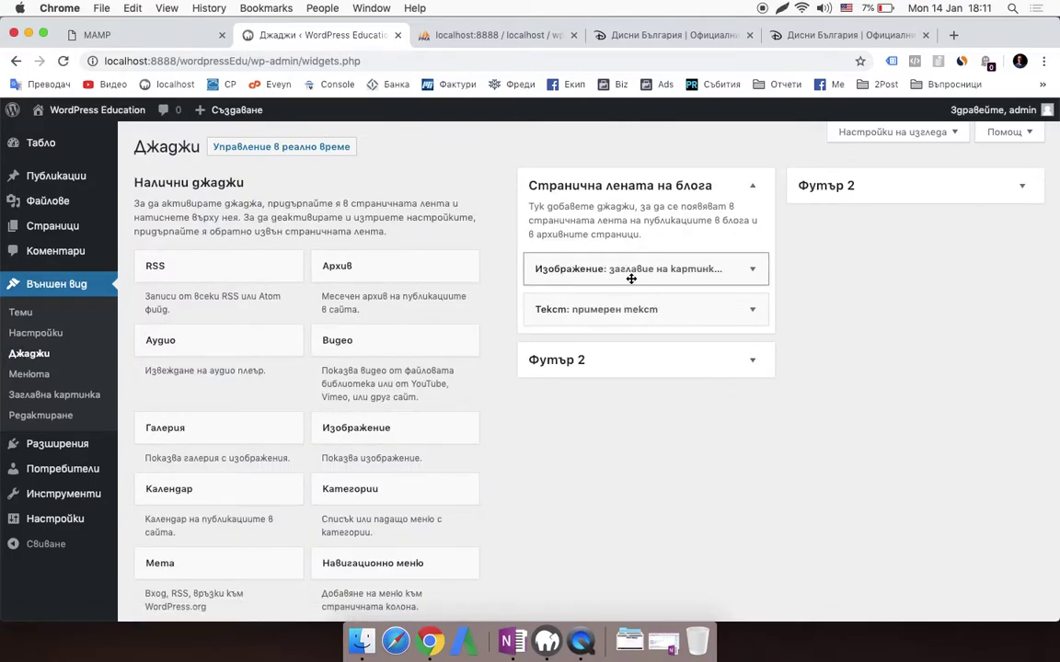
# Step: Expand both Футър 2 widget areas and return to the site's front page to view the blog sidebar widgets
pyautogui.click(742, 372)
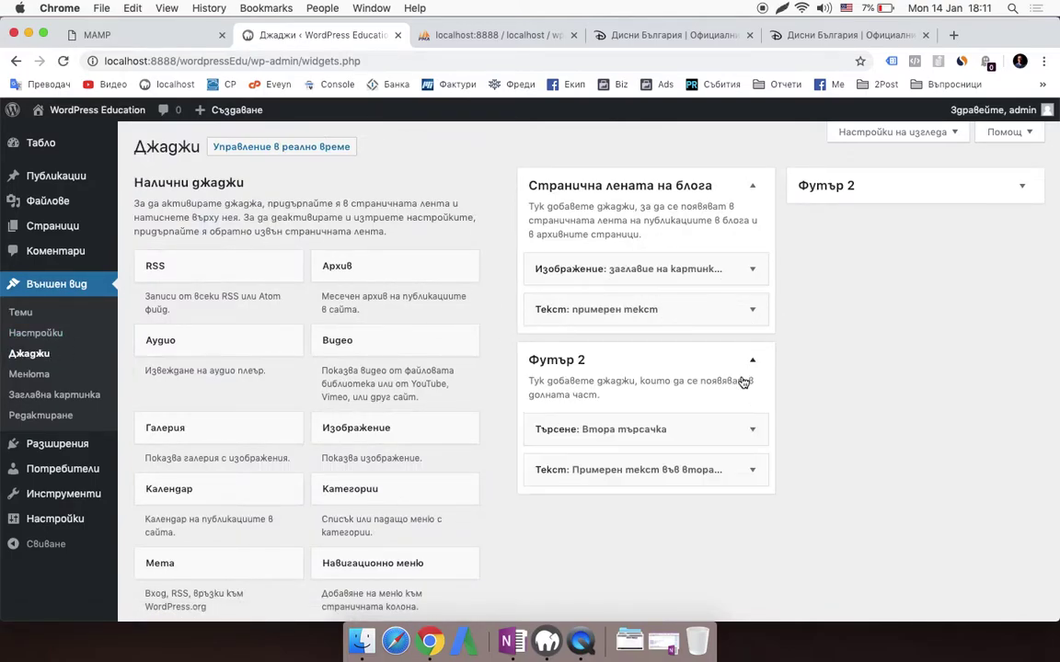
pyautogui.click(899, 202)
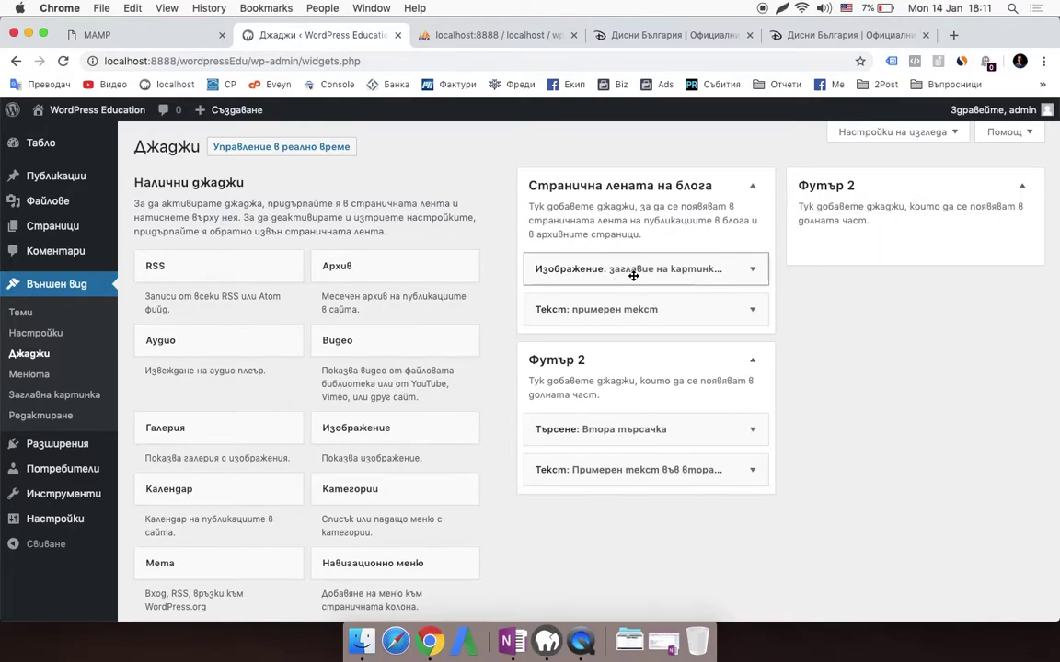
pyautogui.click(618, 37)
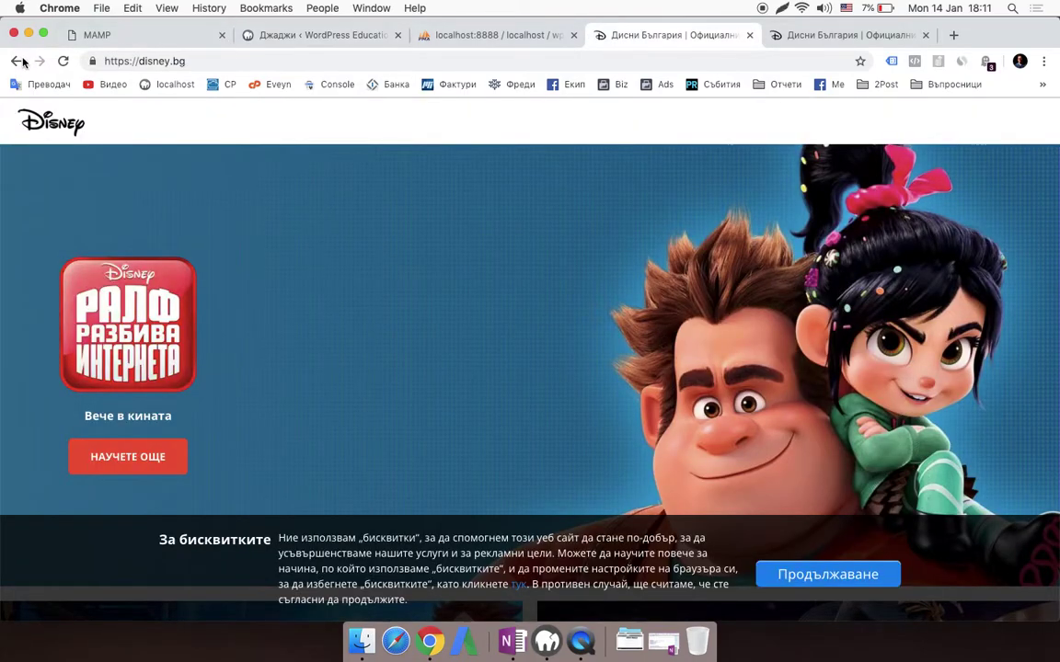
pyautogui.click(20, 61)
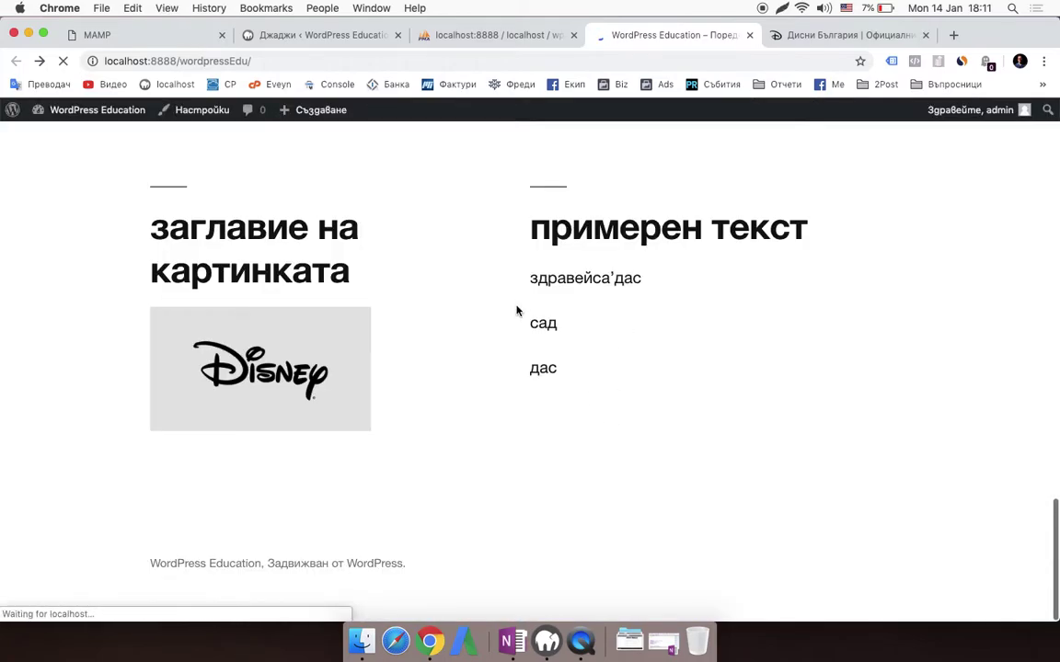
pyautogui.scroll(-5, 313, 372)
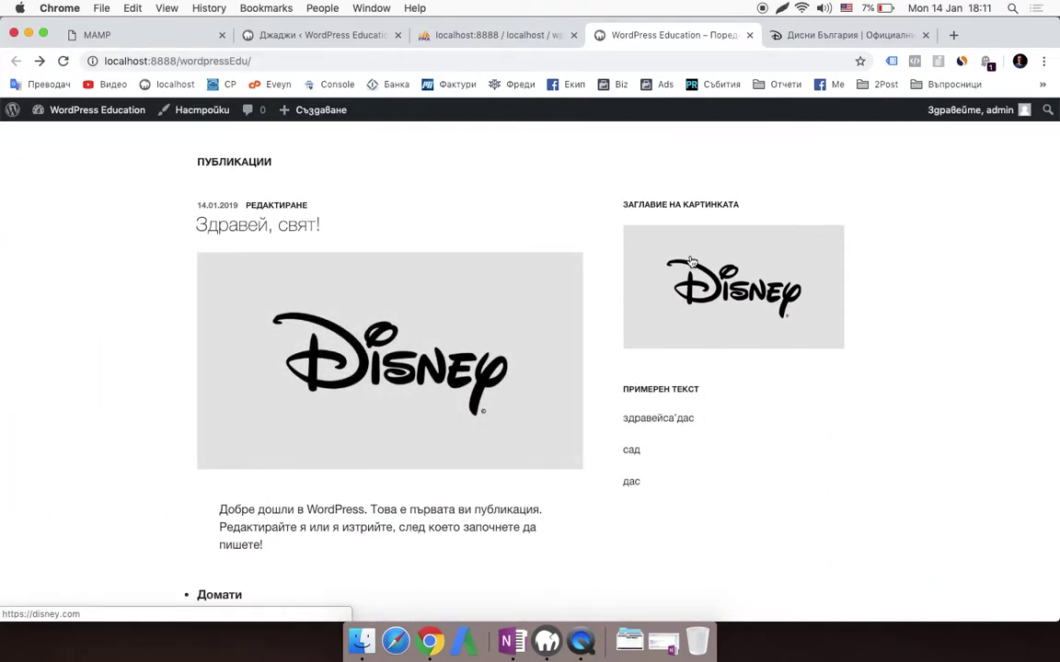
# Step: Add a Собствен HTML widget titled "dqsnoo" with content "adsdasdas" to the Футър 2 area holding the search widget, and save it
pyautogui.click(437, 35)
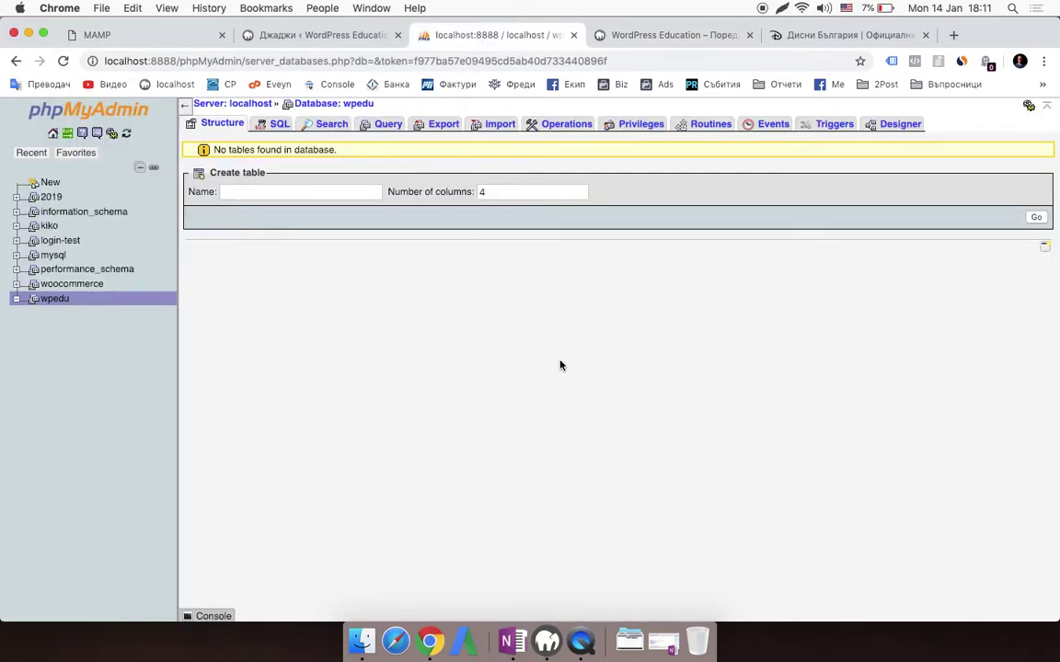
pyautogui.click(337, 37)
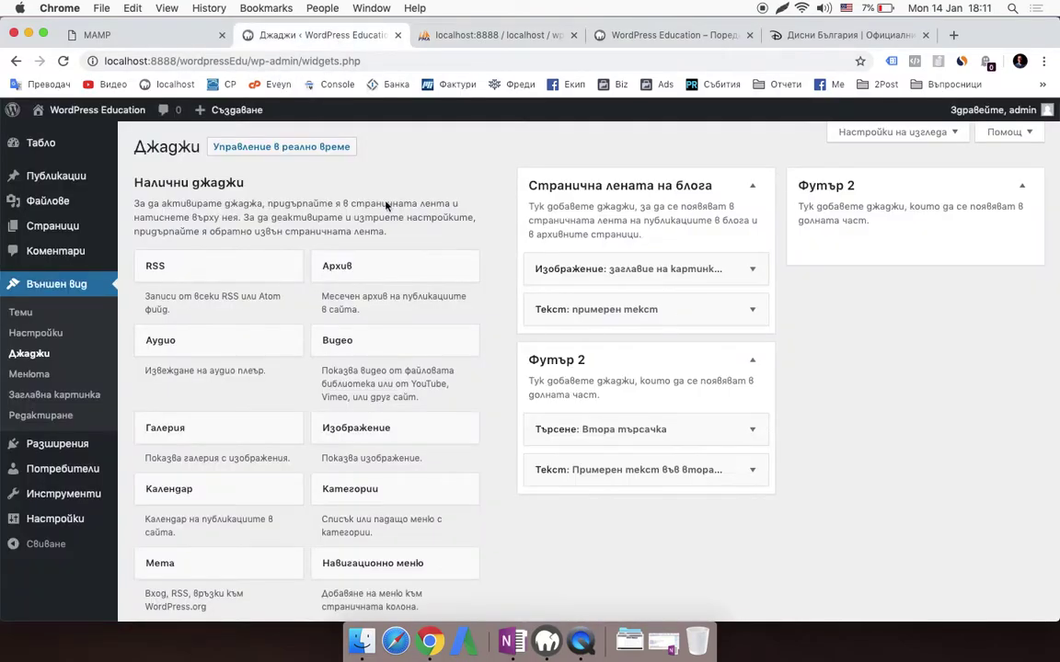
pyautogui.scroll(-5, 629, 473)
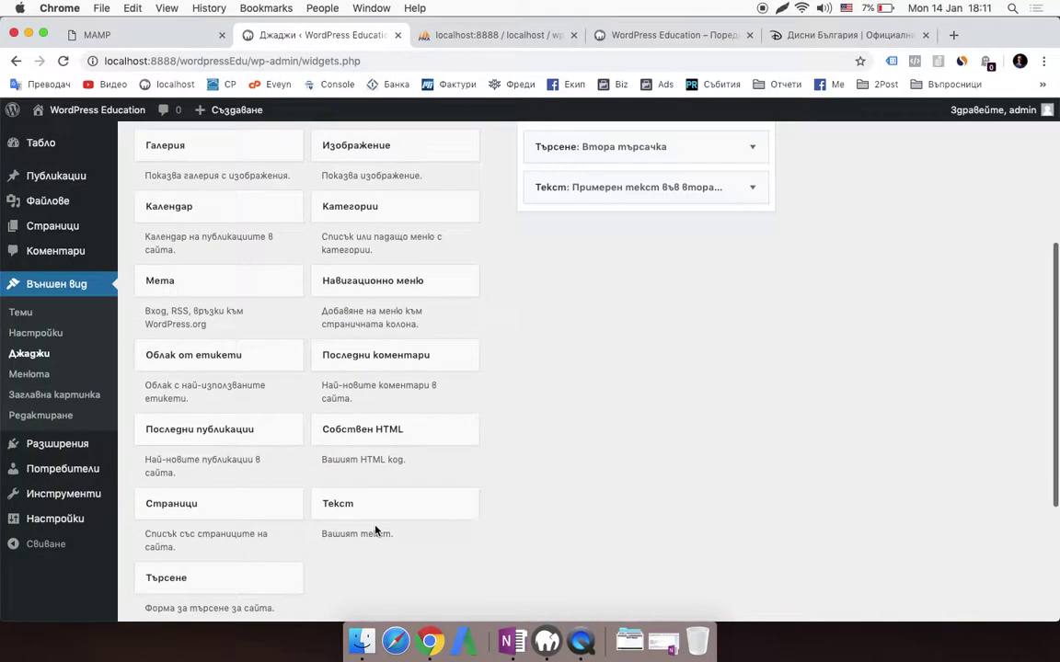
pyautogui.scroll(2, 338, 438)
pyautogui.moveTo(343, 522); pyautogui.dragTo(629, 314)
pyautogui.click(571, 362)
pyautogui.write('dqsn')
pyautogui.click(572, 440)
pyautogui.write('adsdasdas')
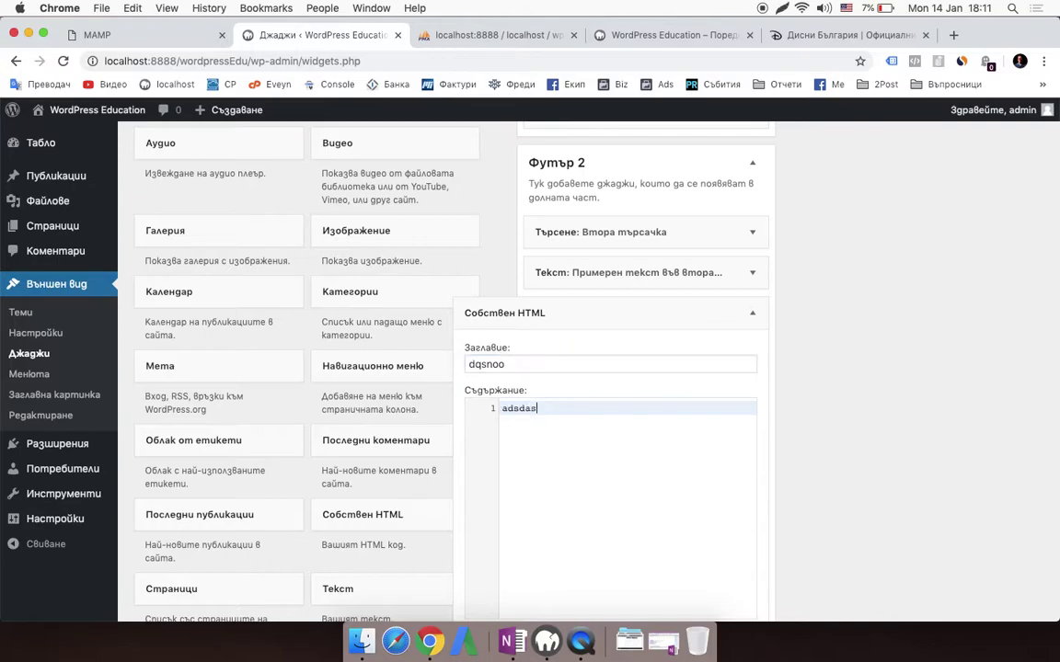
pyautogui.scroll(-4, 641, 492)
pyautogui.click(723, 356)
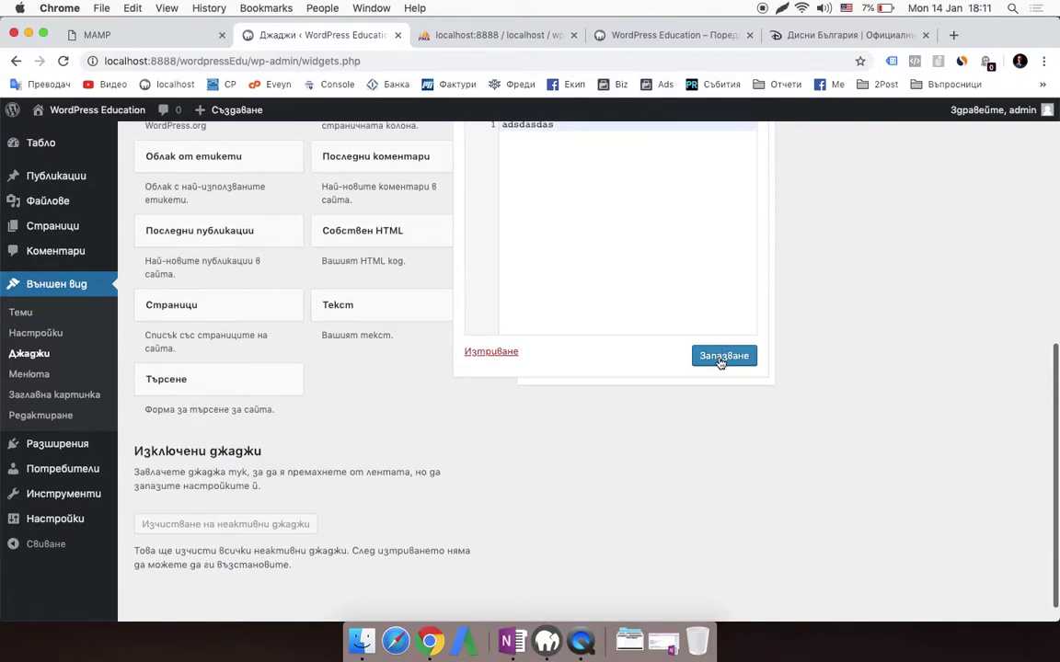
# Step: Reload the site's front page and look for the new custom HTML widget
pyautogui.click(658, 37)
pyautogui.press('super+r')
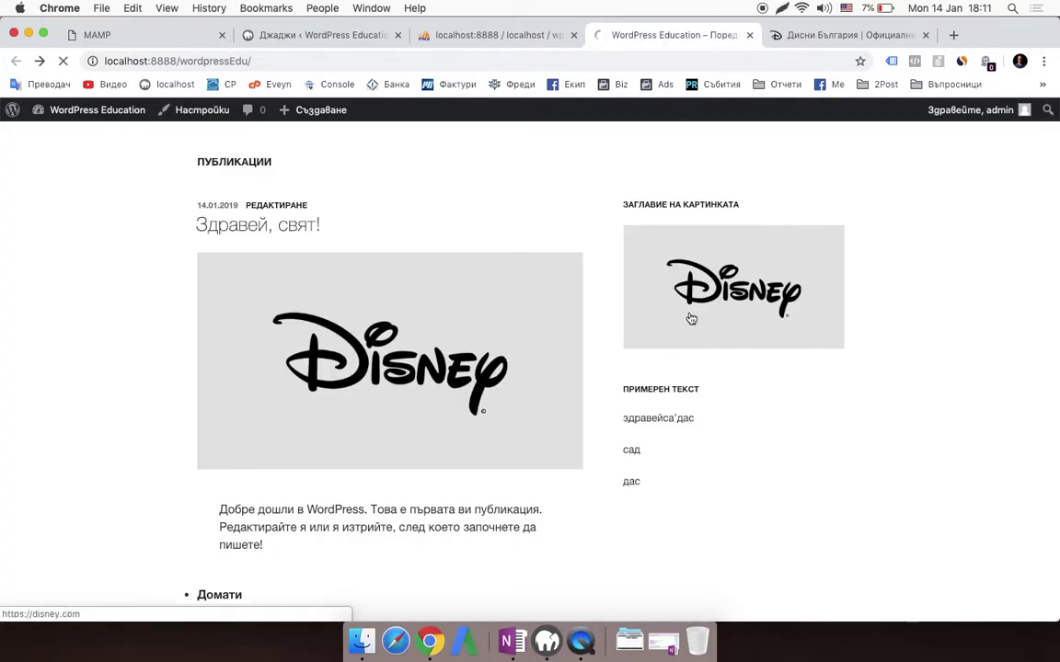
pyautogui.scroll(-2, 791, 579)
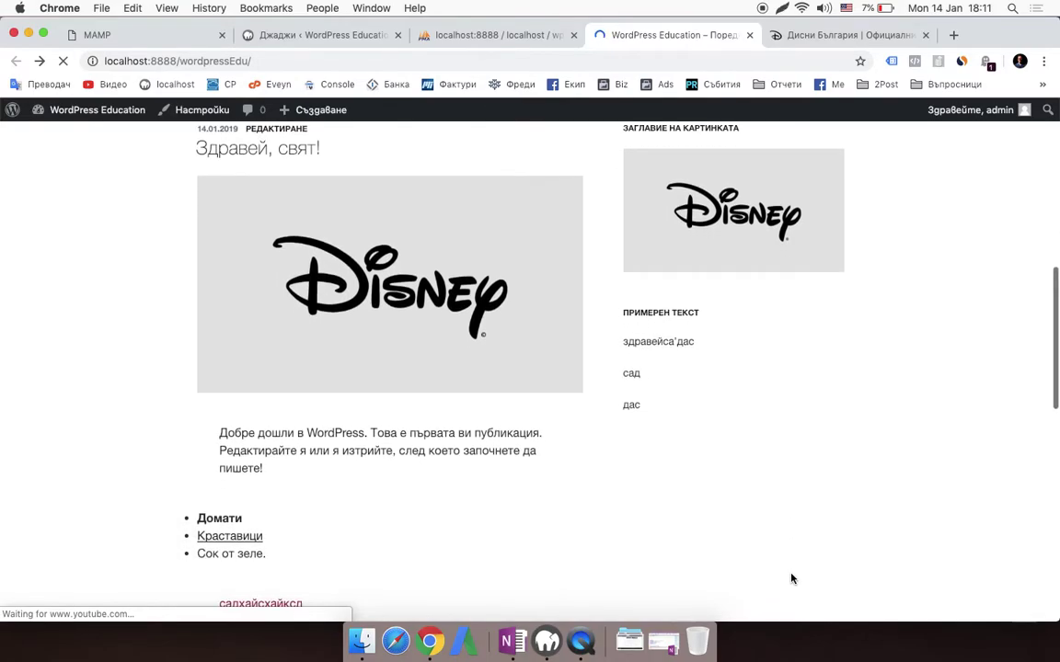
pyautogui.click(516, 283)
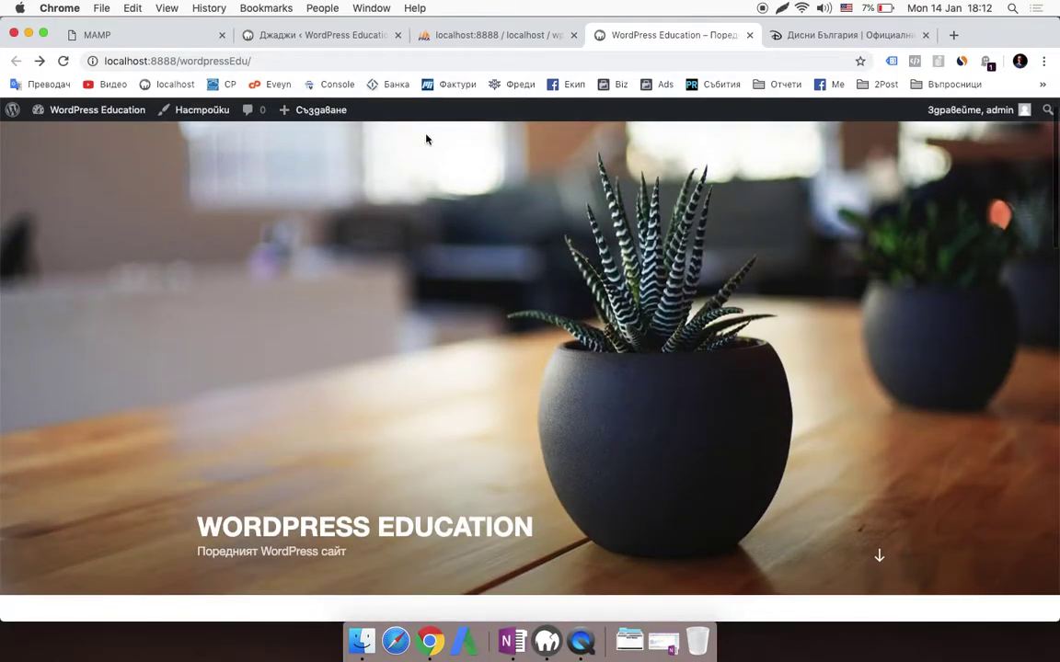
# Step: Collapse the "dqsnoo" HTML widget on the widgets admin page and move it to the end of the Странична лената на блога area
pyautogui.click(304, 37)
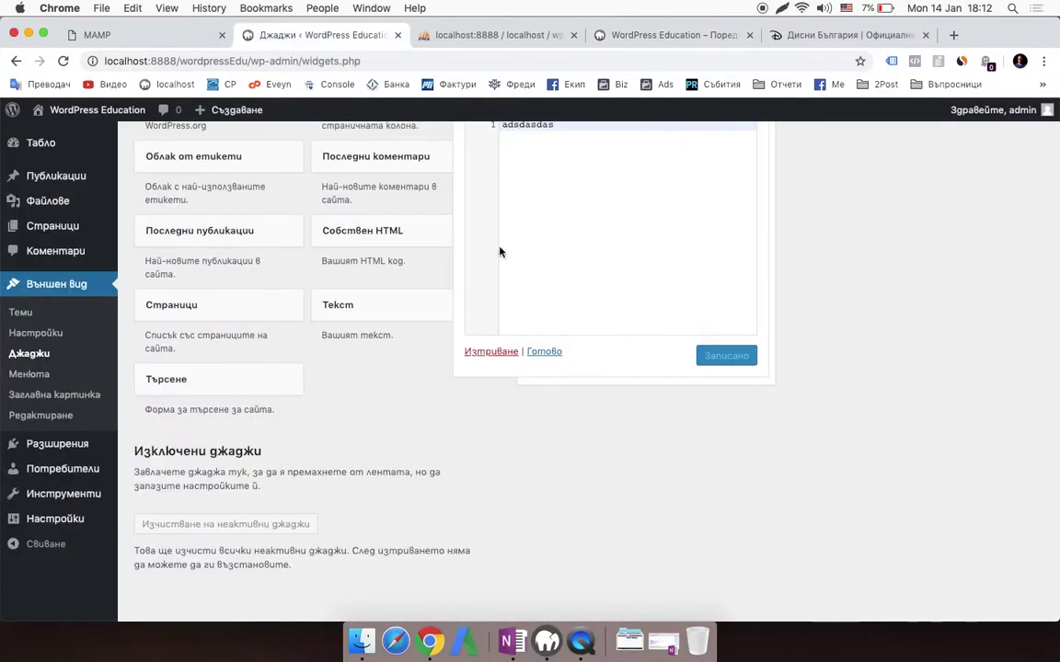
pyautogui.scroll(4, 744, 413)
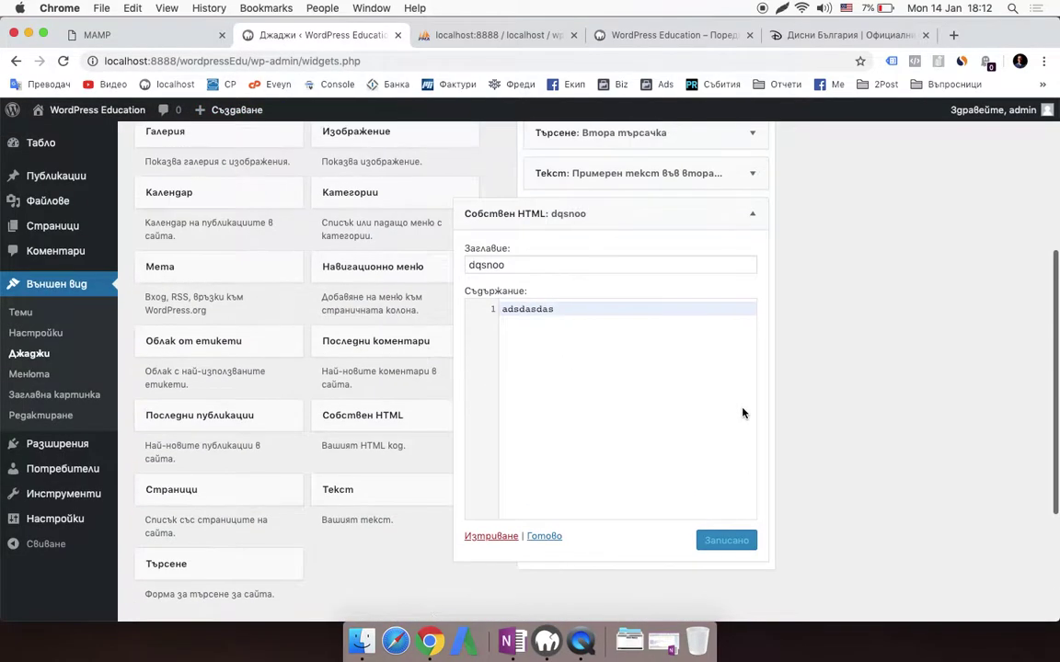
pyautogui.click(753, 213)
pyautogui.scroll(3, 753, 209)
pyautogui.scroll(2, 755, 210)
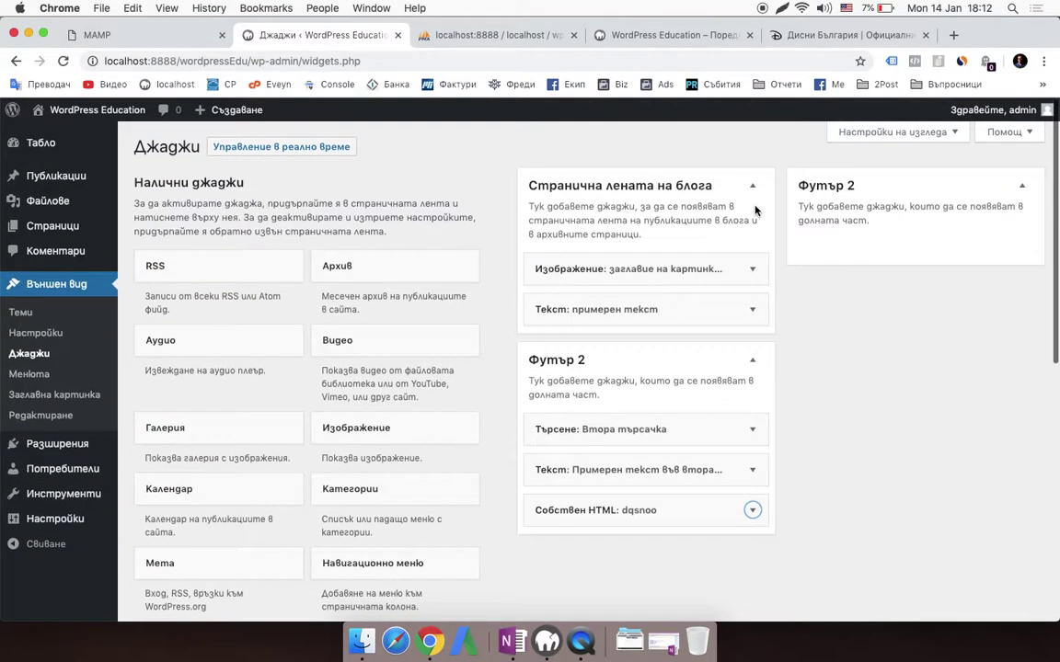
pyautogui.moveTo(577, 504); pyautogui.dragTo(558, 350)
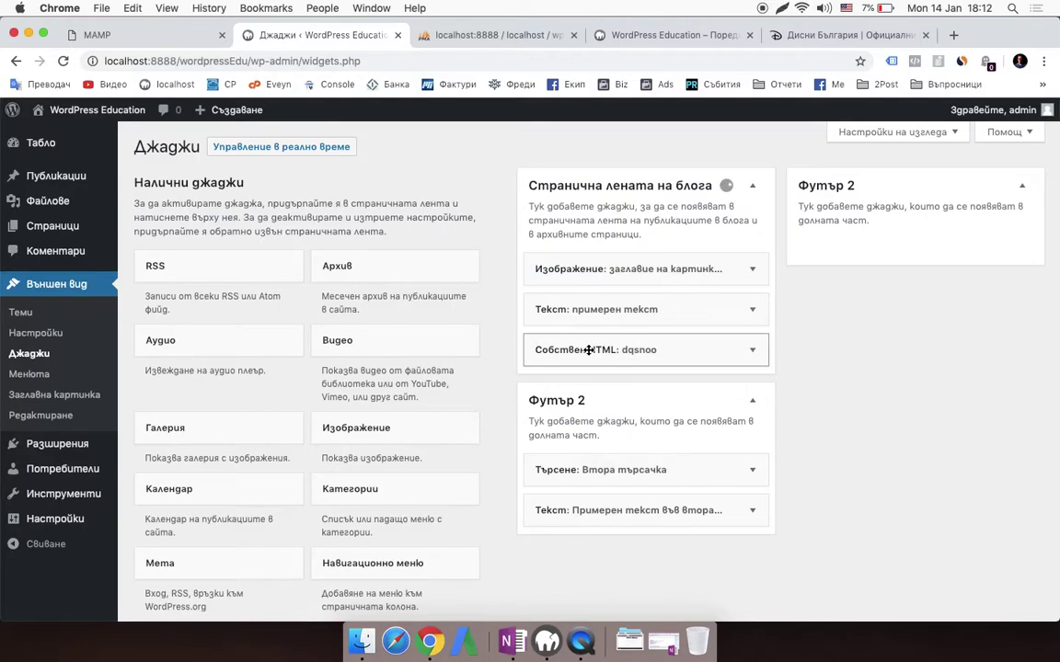
# Step: Check the "dqsnoo" widget in the sidebar of the site's front page and return to the widgets admin page
pyautogui.click(656, 37)
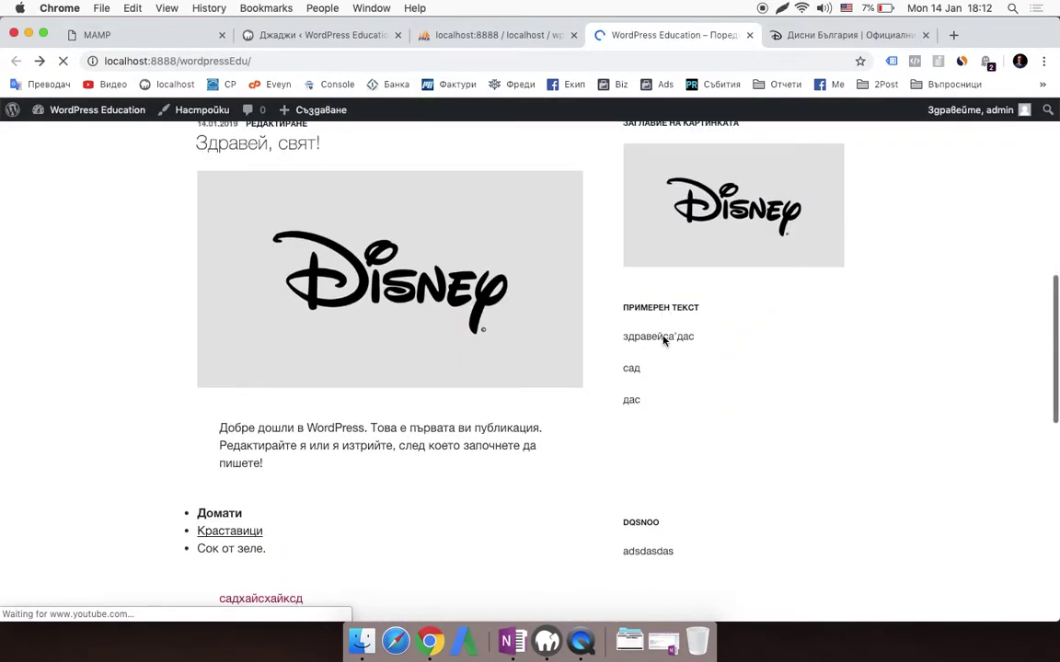
pyautogui.click(492, 37)
pyautogui.click(311, 35)
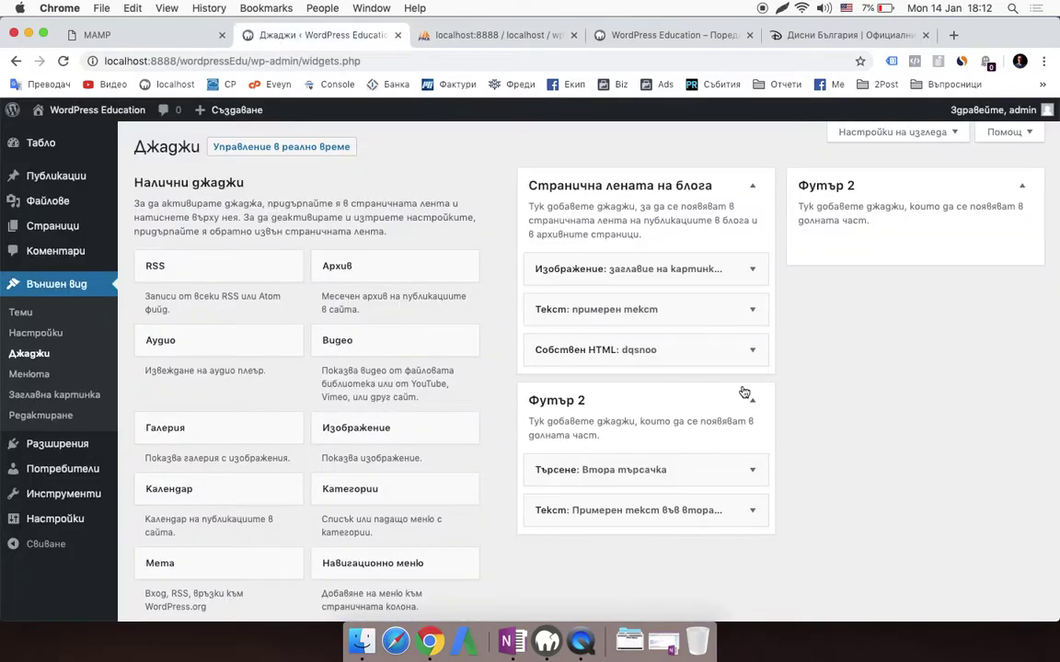
# Step: Open the "dqsnoo" HTML widget and insert a div styled "border:5px solid red;" above its text
pyautogui.click(752, 350)
pyautogui.scroll(-1, 595, 454)
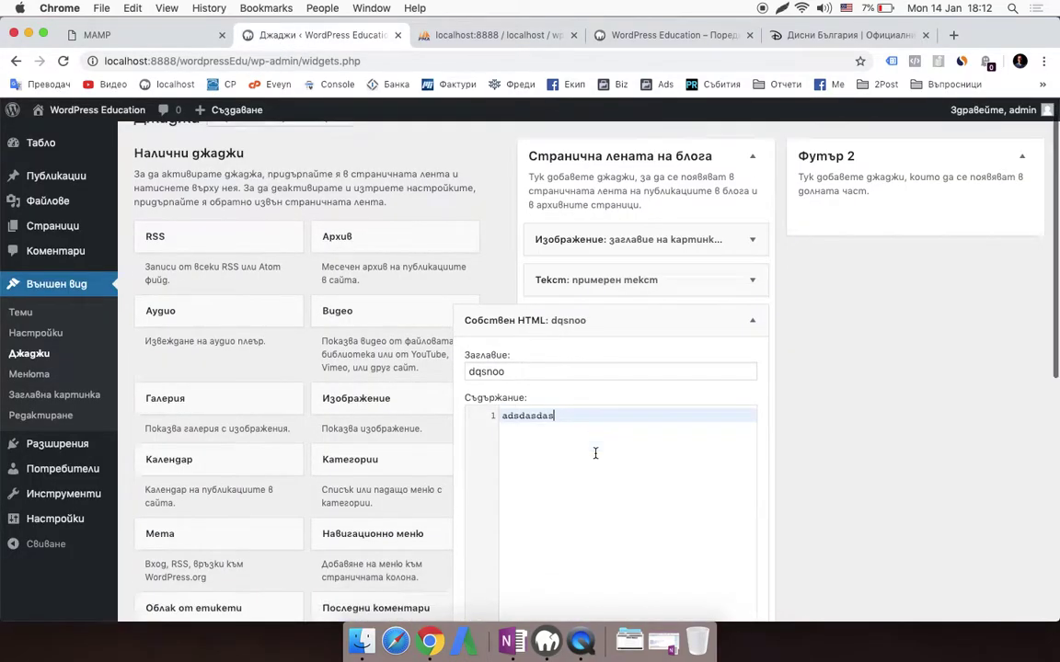
pyautogui.scroll(-5, 595, 453)
pyautogui.click(502, 238)
pyautogui.press('Return')
pyautogui.press('Return')
pyautogui.press('Up')
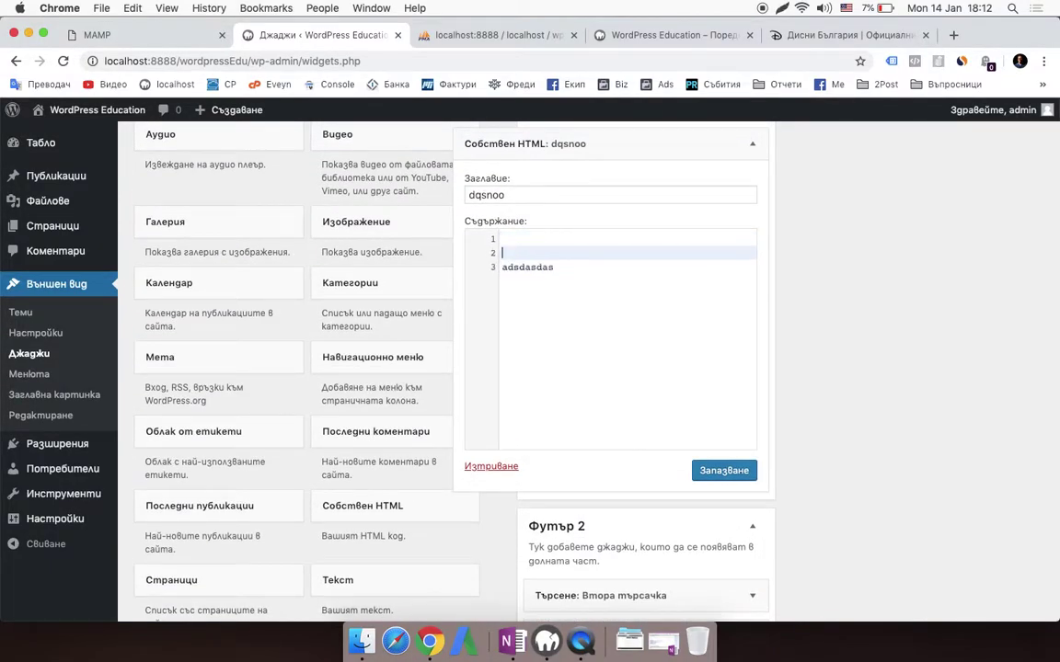
pyautogui.write('<div sty')
pyautogui.write('le=')
pyautogui.write('yle="')
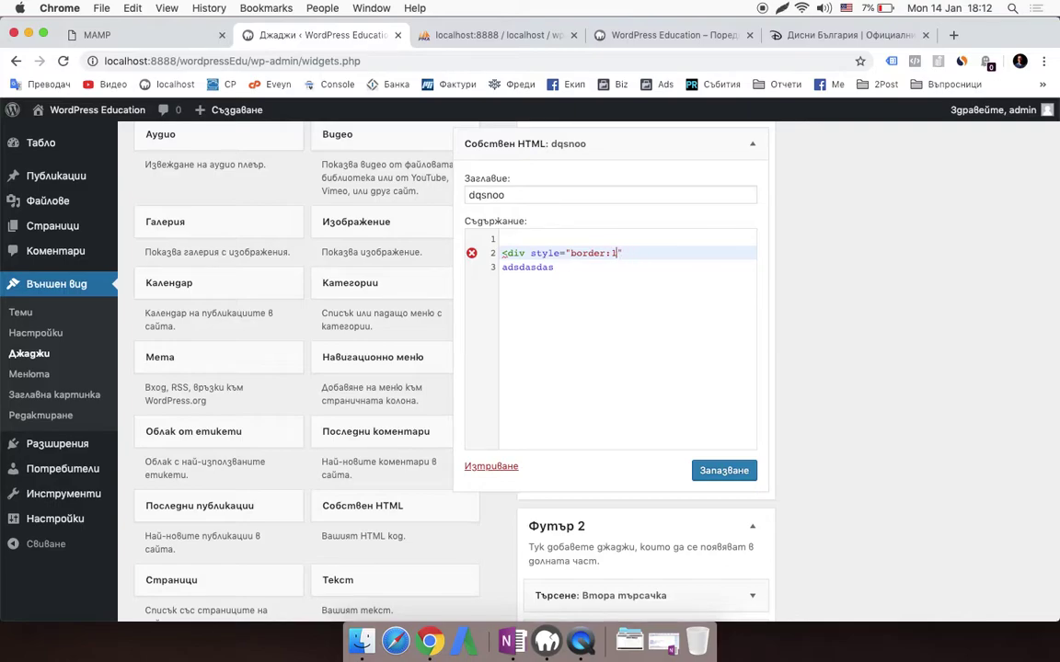
pyautogui.write('border:5px solid')
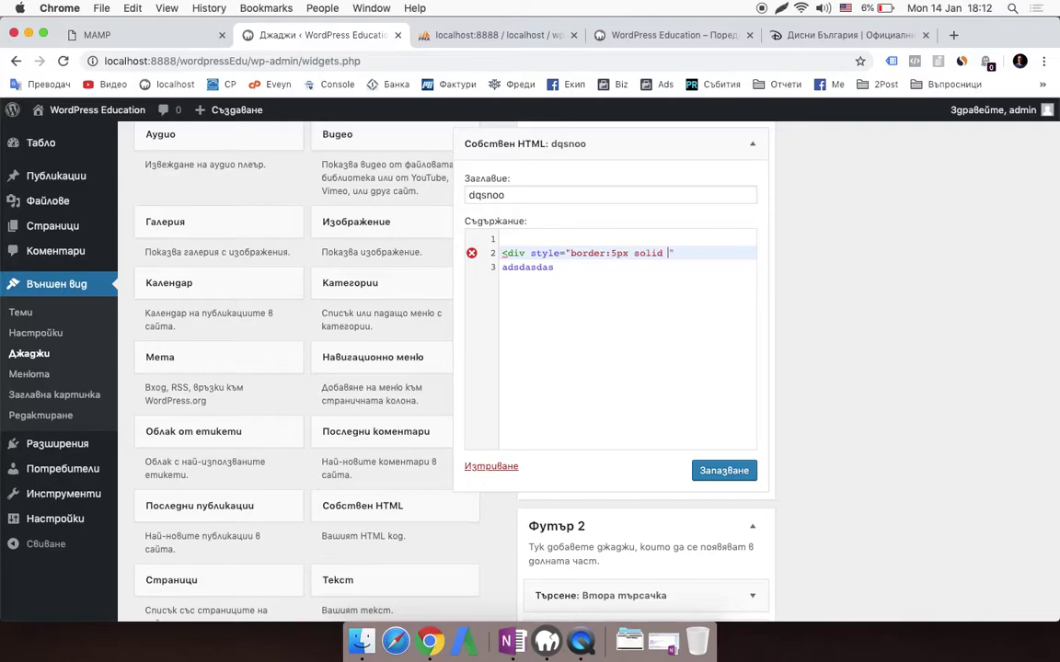
pyautogui.write(' red;">')
pyautogui.press('Return')
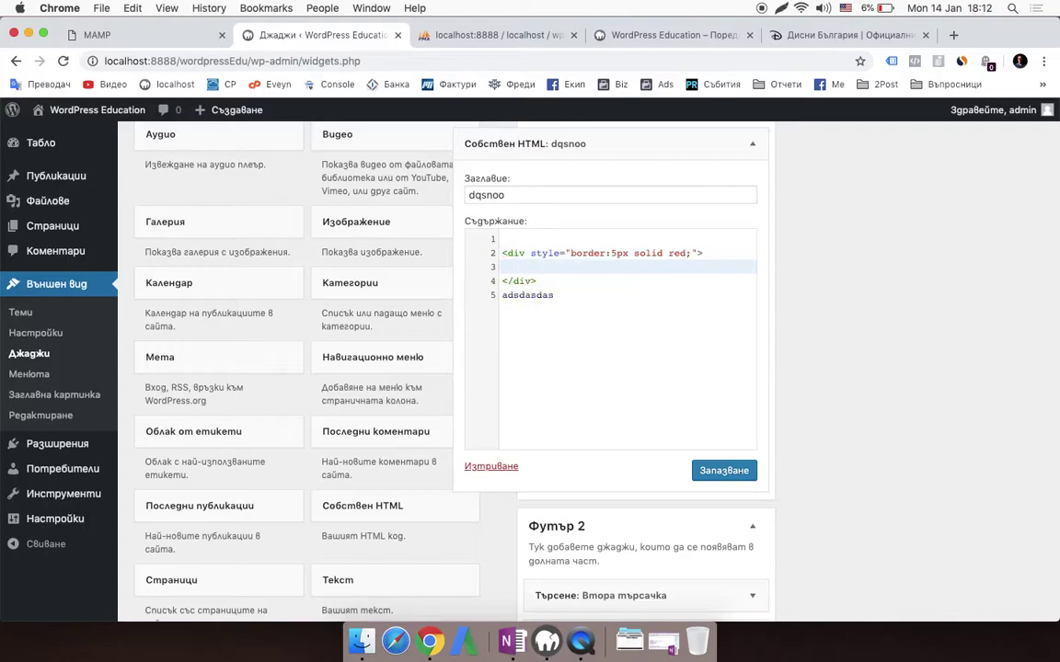
# Step: Move the text "adsdasdas" inside the div and save the widget
pyautogui.doubleClick(539, 294)
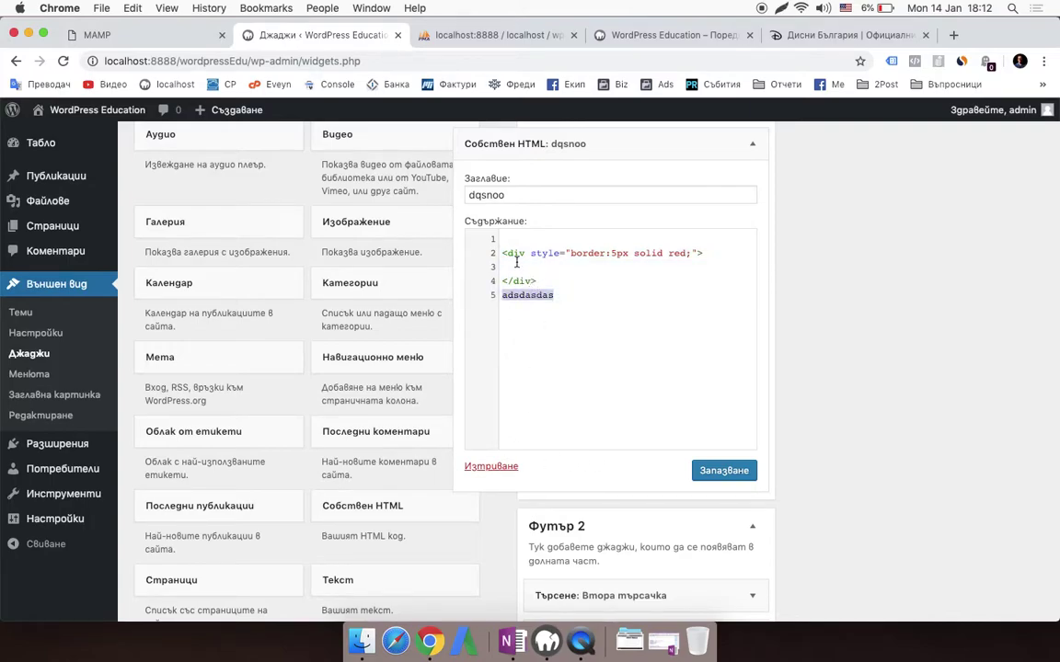
pyautogui.press('BackSpace')
pyautogui.click(515, 266)
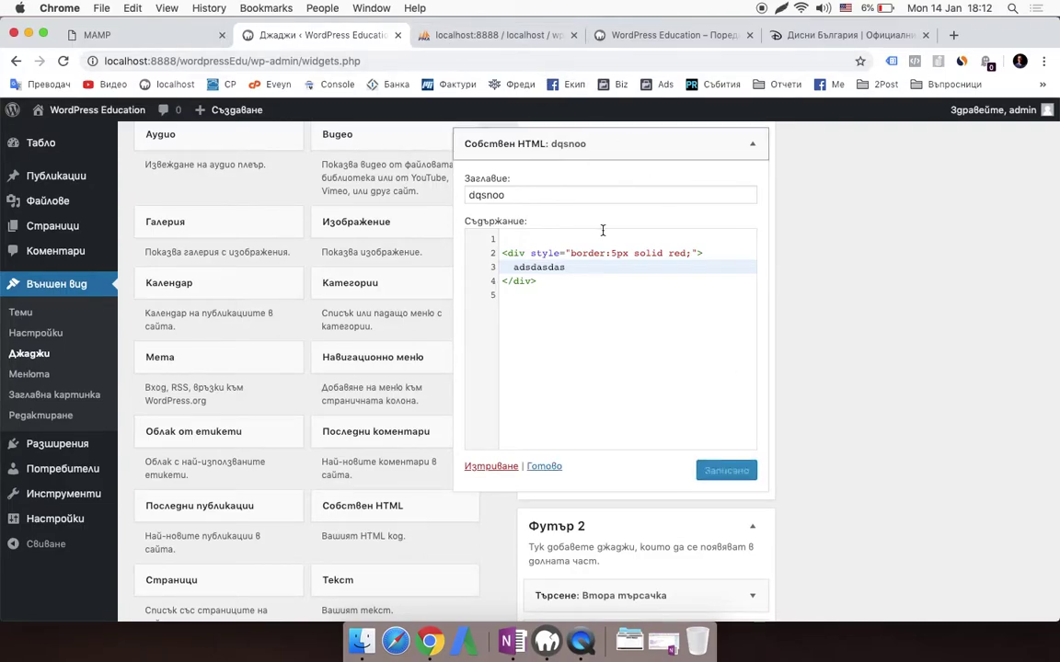
# Step: Add "padding:5px;" to the div's inline style and save the widget
pyautogui.click(691, 253)
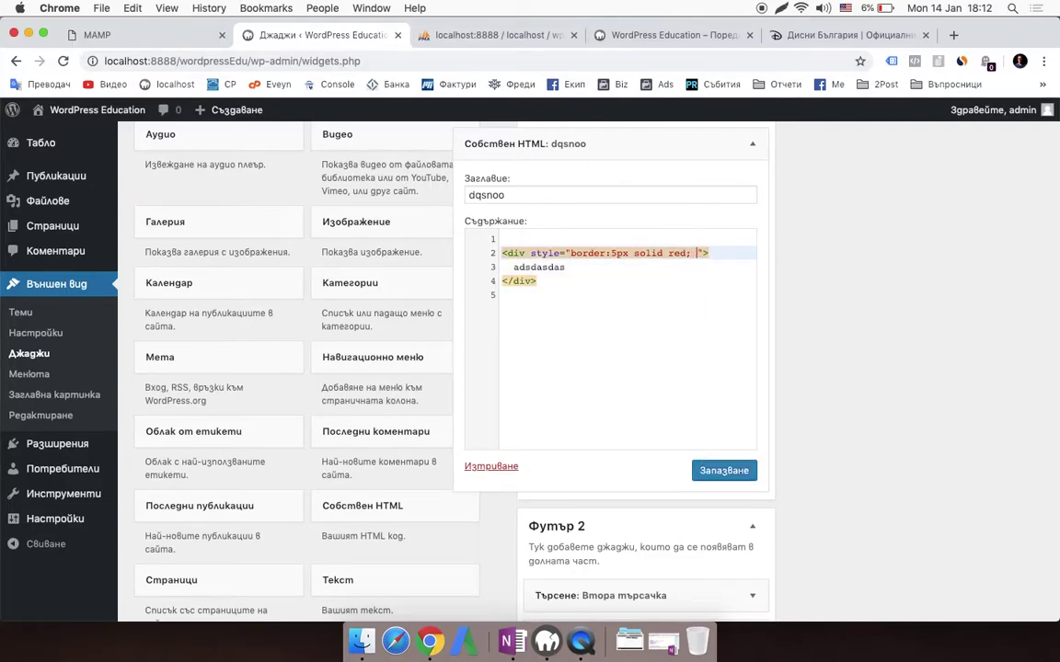
pyautogui.write('padding:%')
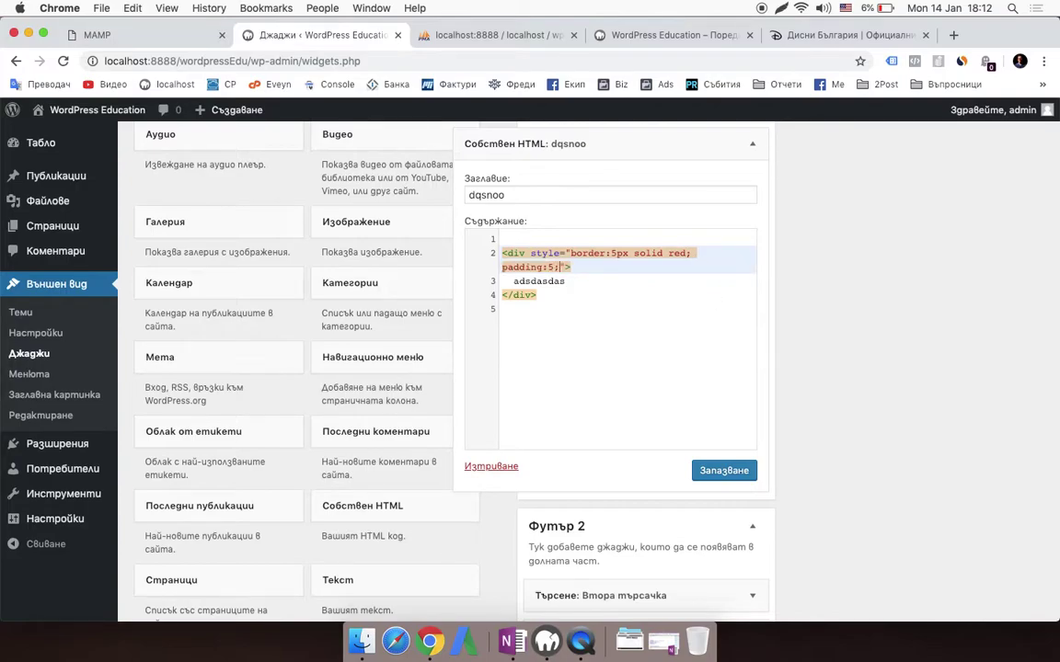
pyautogui.click(736, 472)
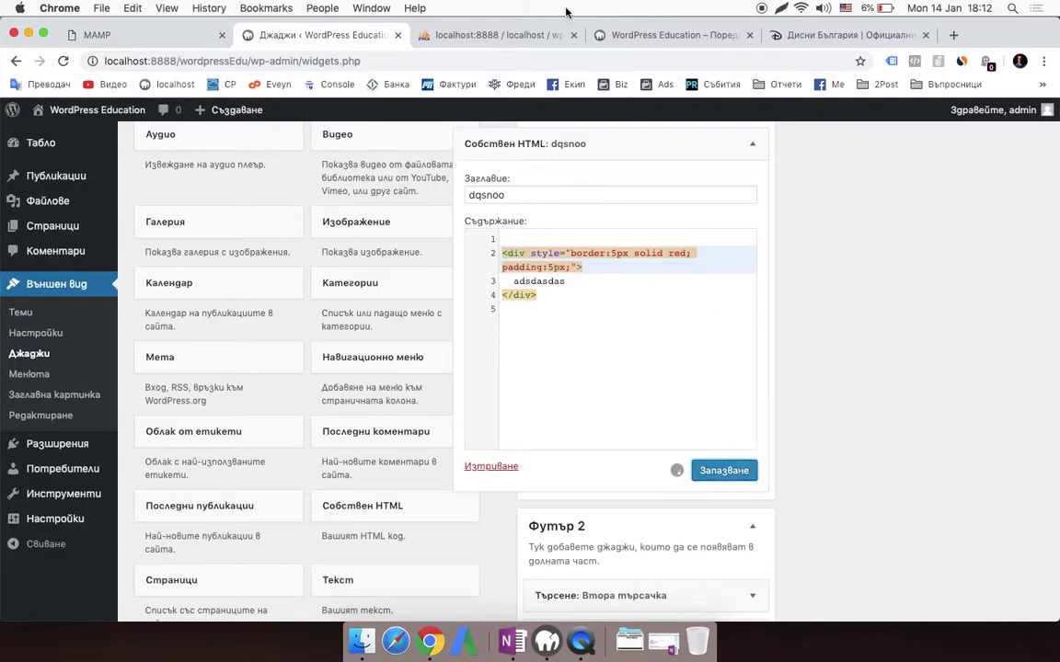
# Step: Check the bordered widget on the site's front page and collapse it on the widgets admin page
pyautogui.click(659, 35)
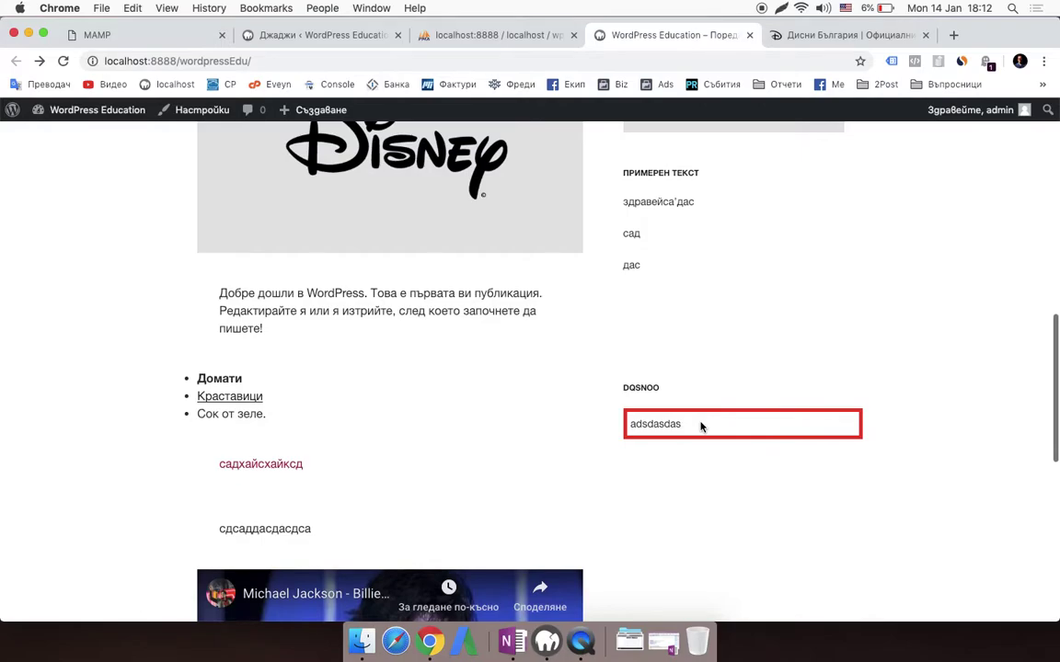
pyautogui.click(299, 35)
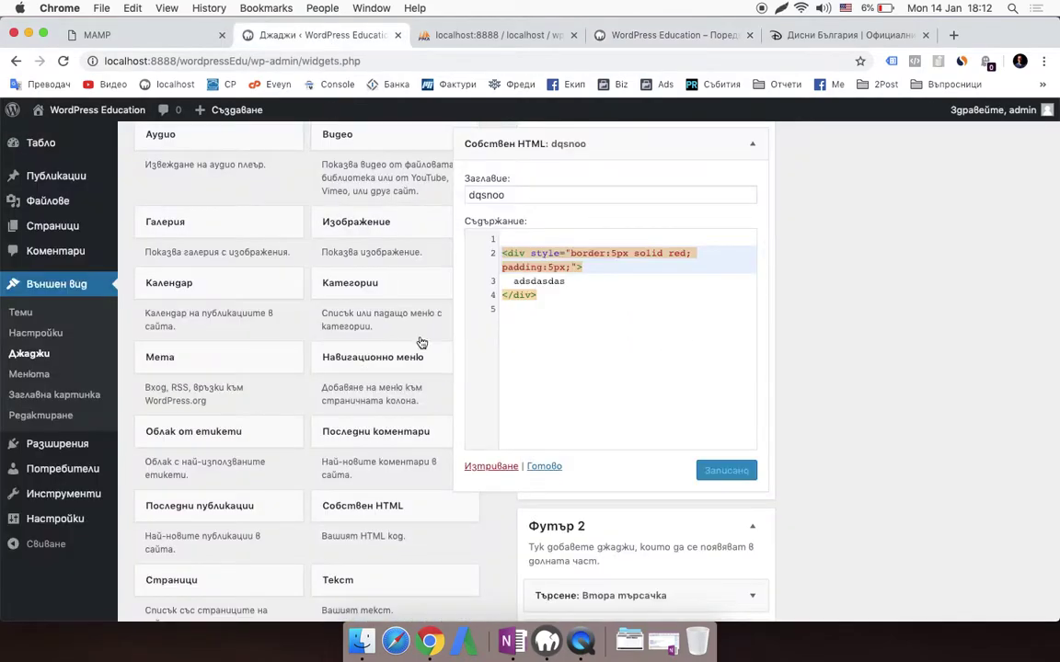
pyautogui.click(640, 336)
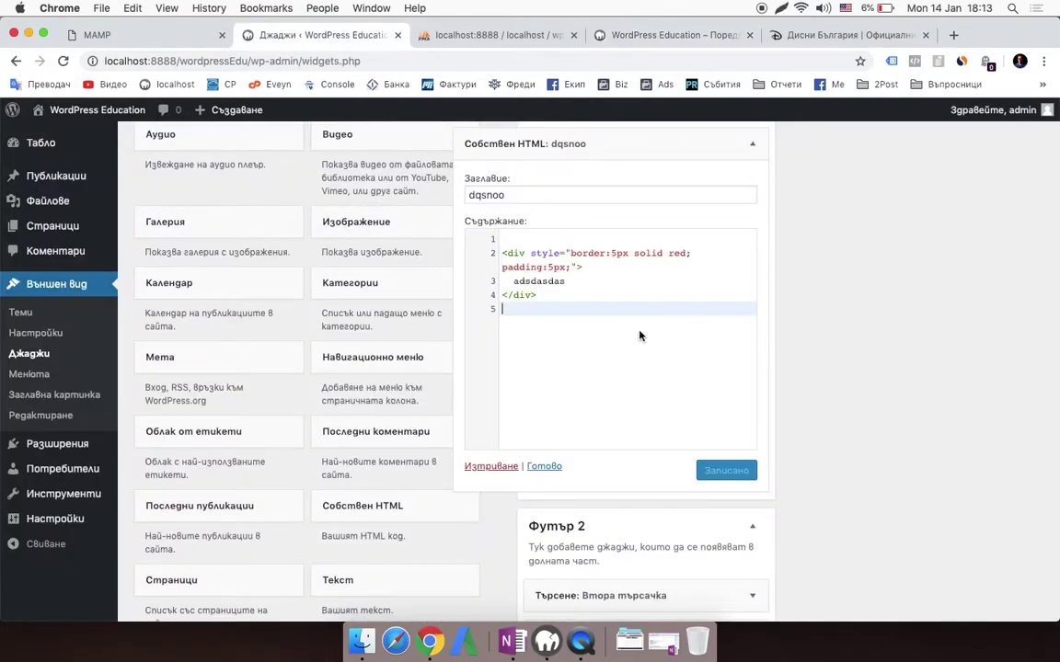
pyautogui.scroll(2, 686, 302)
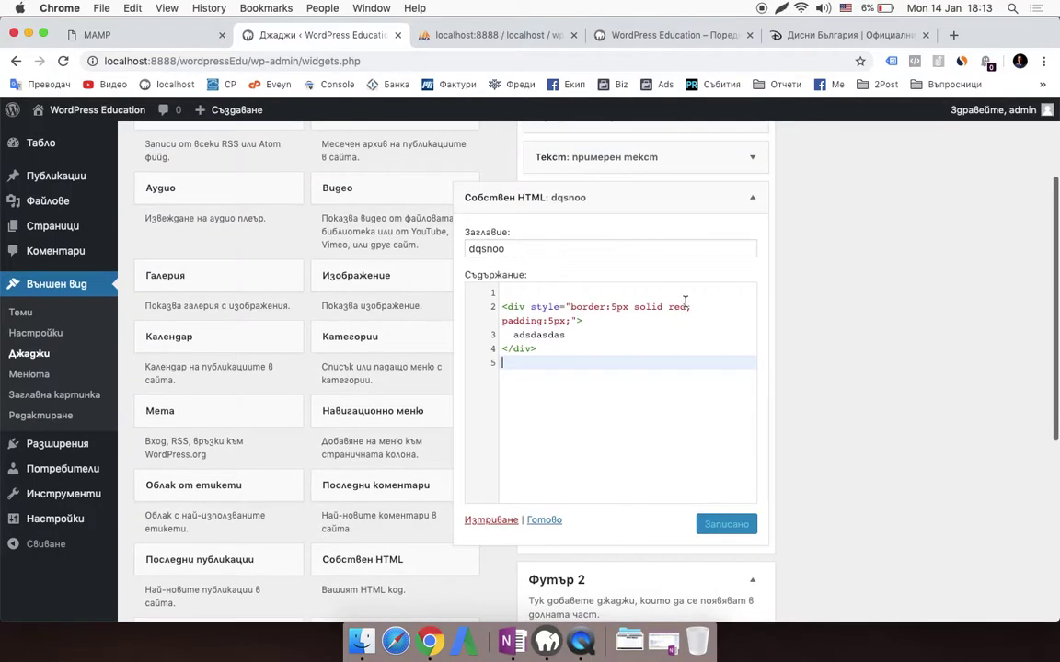
pyautogui.click(753, 201)
# Step: Add another Собствен HTML widget at the end of the Футър 2 area holding the search widget
pyautogui.scroll(-2, 729, 208)
pyautogui.scroll(2, 567, 280)
pyautogui.scroll(-2, 579, 542)
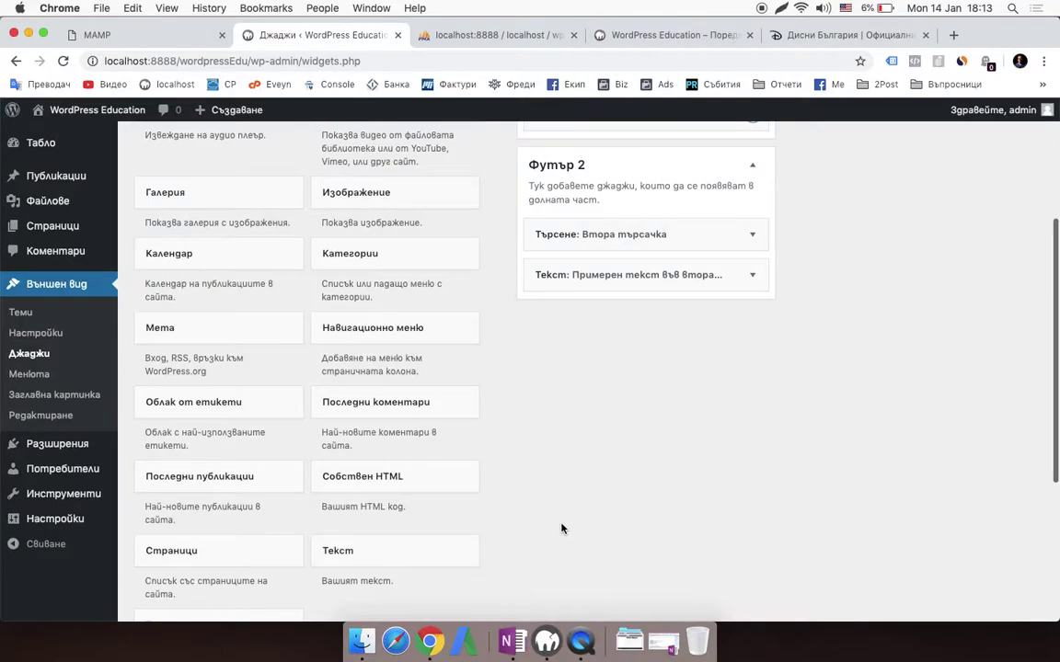
pyautogui.click(346, 480)
pyautogui.moveTo(347, 481); pyautogui.dragTo(580, 317)
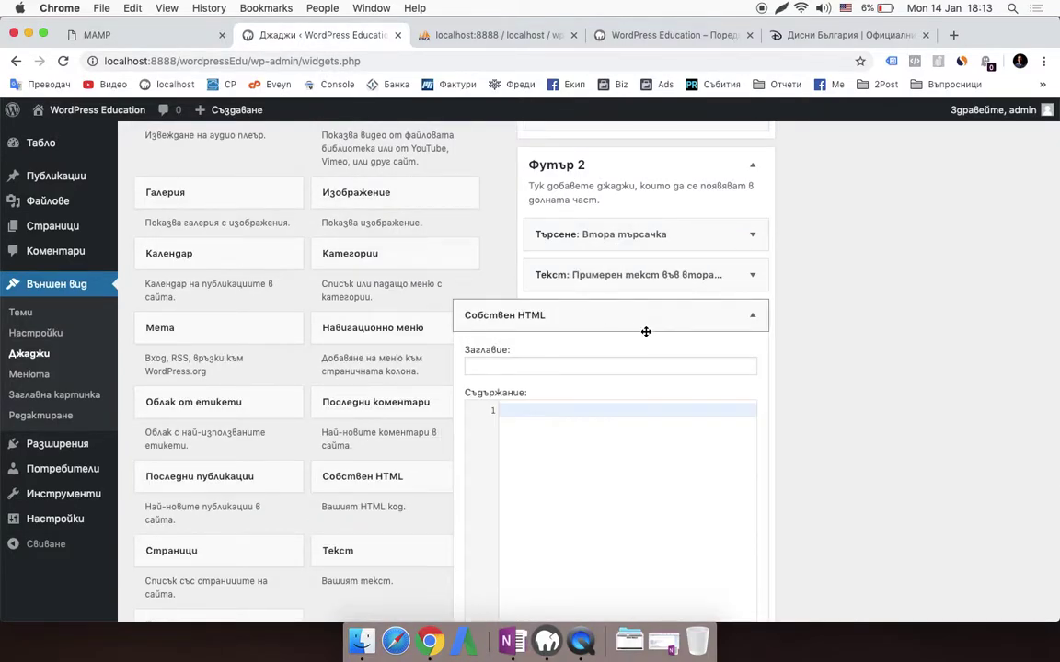
# Step: Title the new HTML widget "tekst vyv footre 2", set its content to "footer 2" and save it
pyautogui.click(579, 366)
pyautogui.write('tekst vyv footre 2')
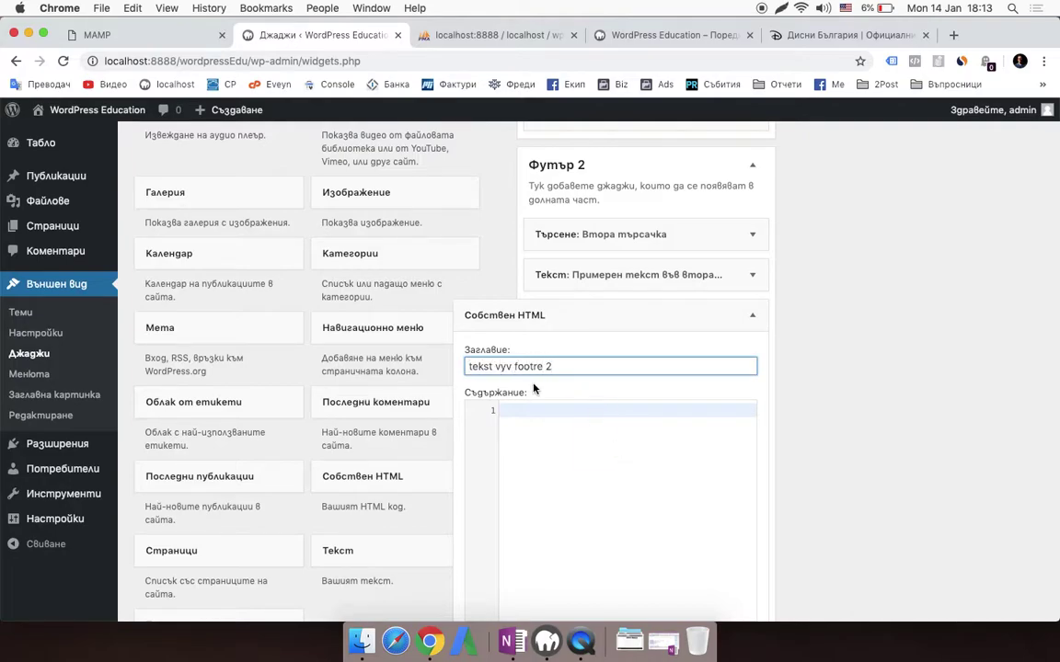
pyautogui.click(552, 460)
pyautogui.scroll(-4, 565, 508)
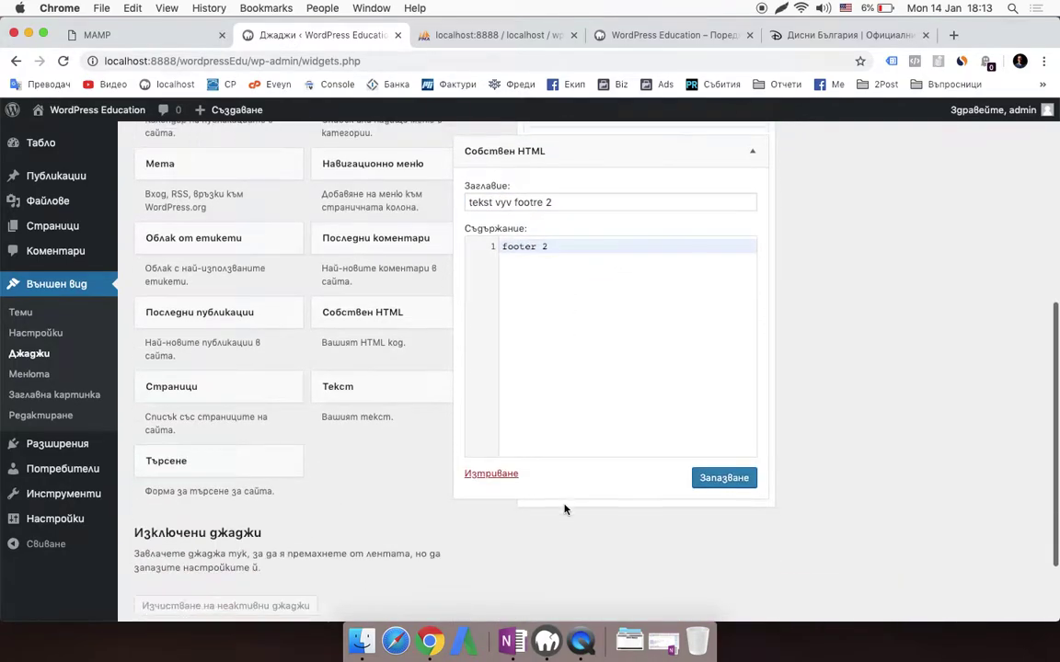
pyautogui.click(724, 477)
# Step: Reload the site's front page and check the new footer widget and the sidebar widgets
pyautogui.click(608, 34)
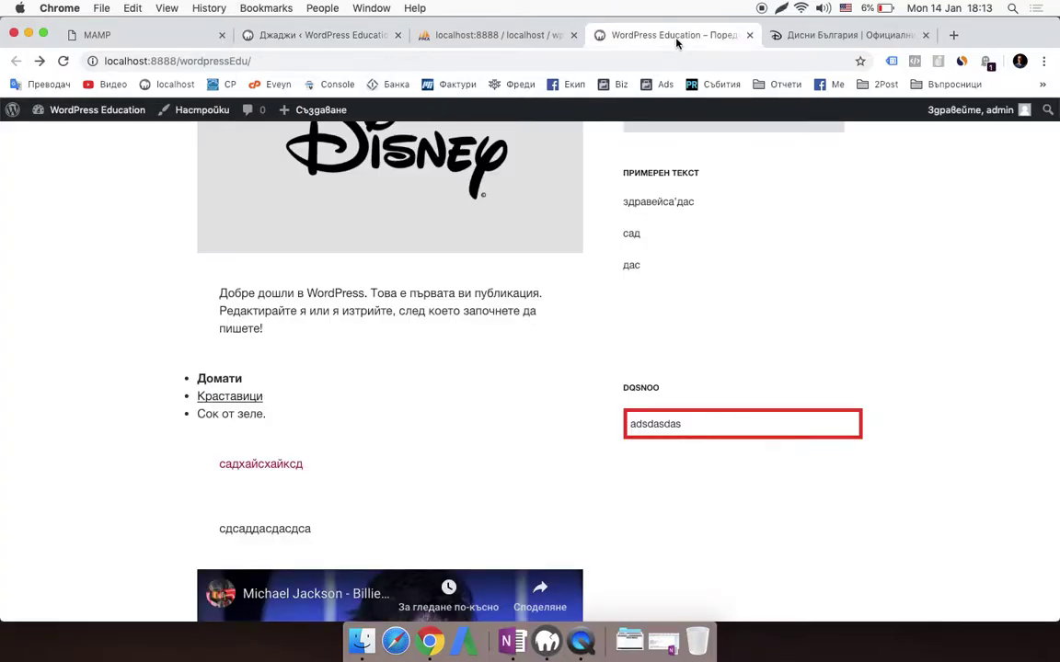
pyautogui.press('super+r')
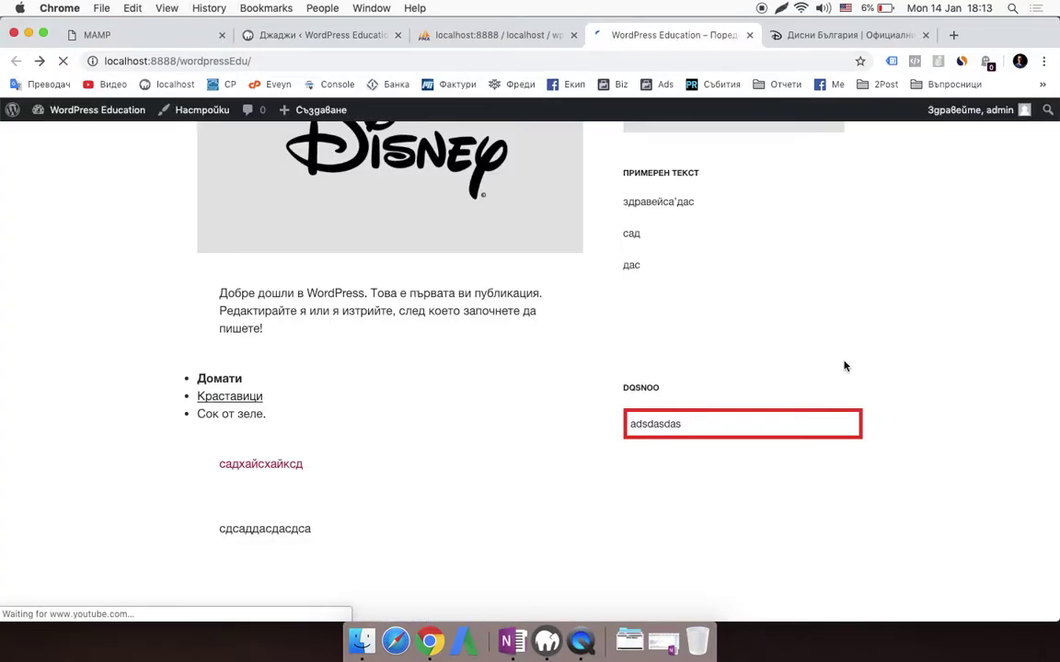
pyautogui.scroll(-3, 844, 367)
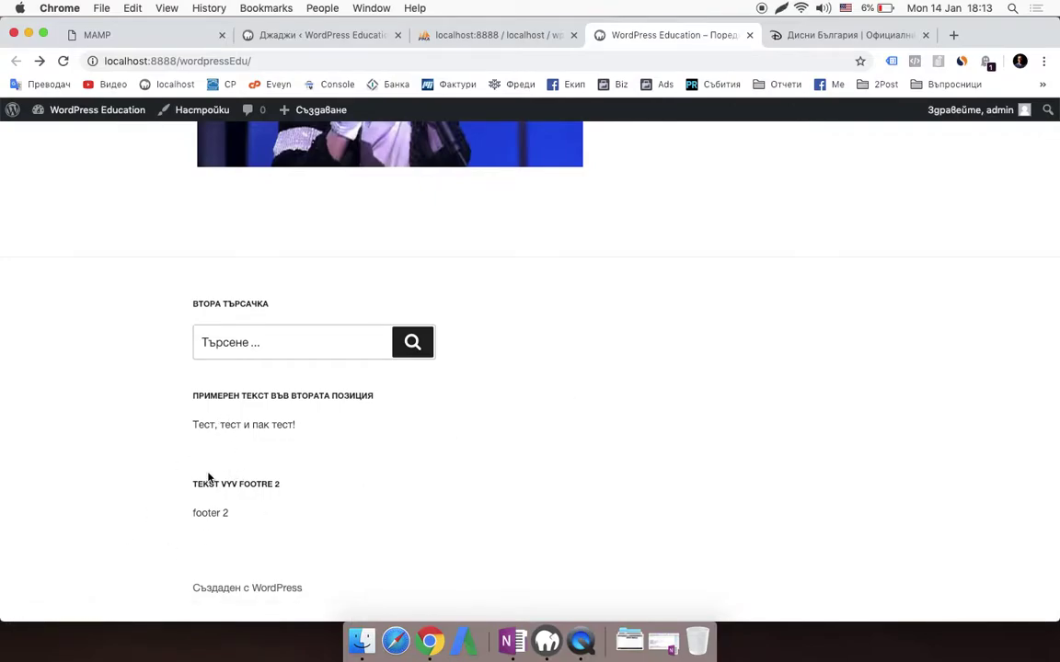
pyautogui.scroll(10, 668, 615)
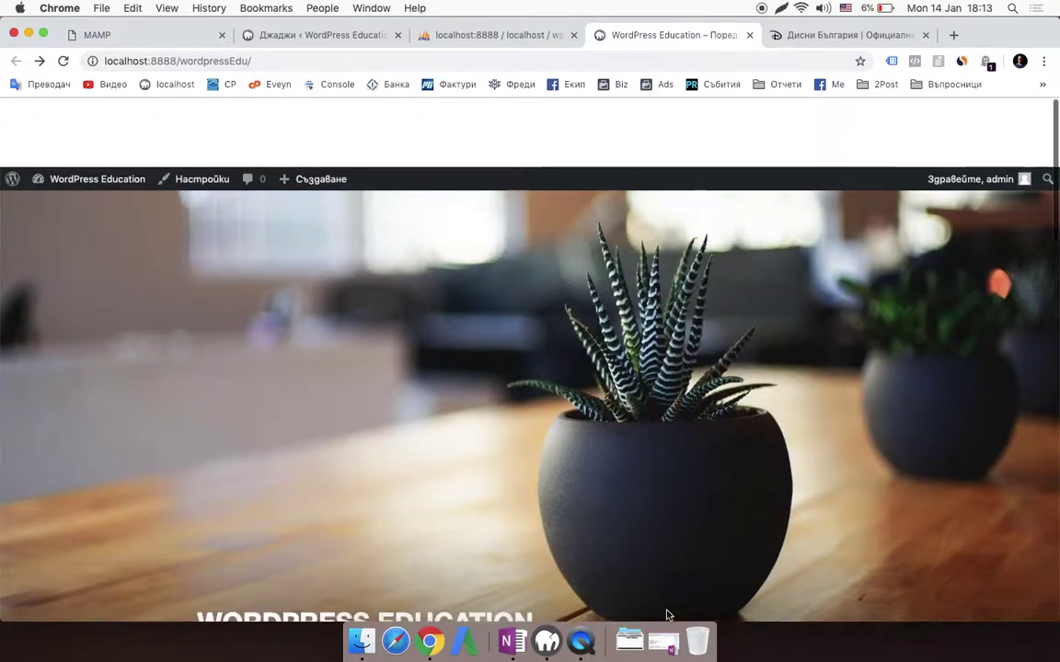
pyautogui.scroll(-5, 630, 347)
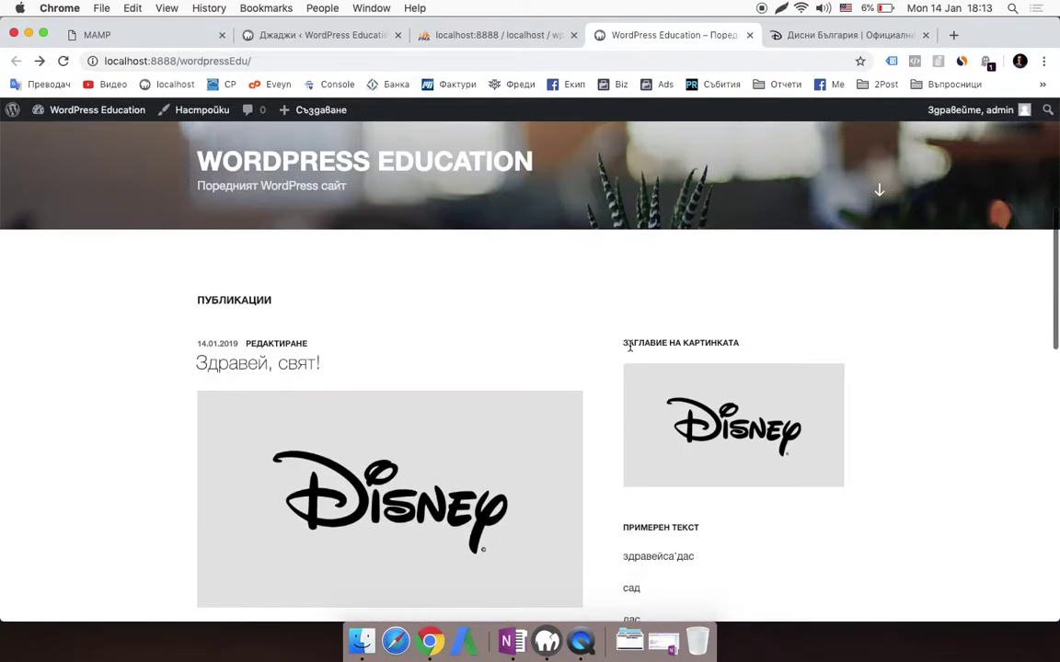
pyautogui.scroll(-4, 629, 347)
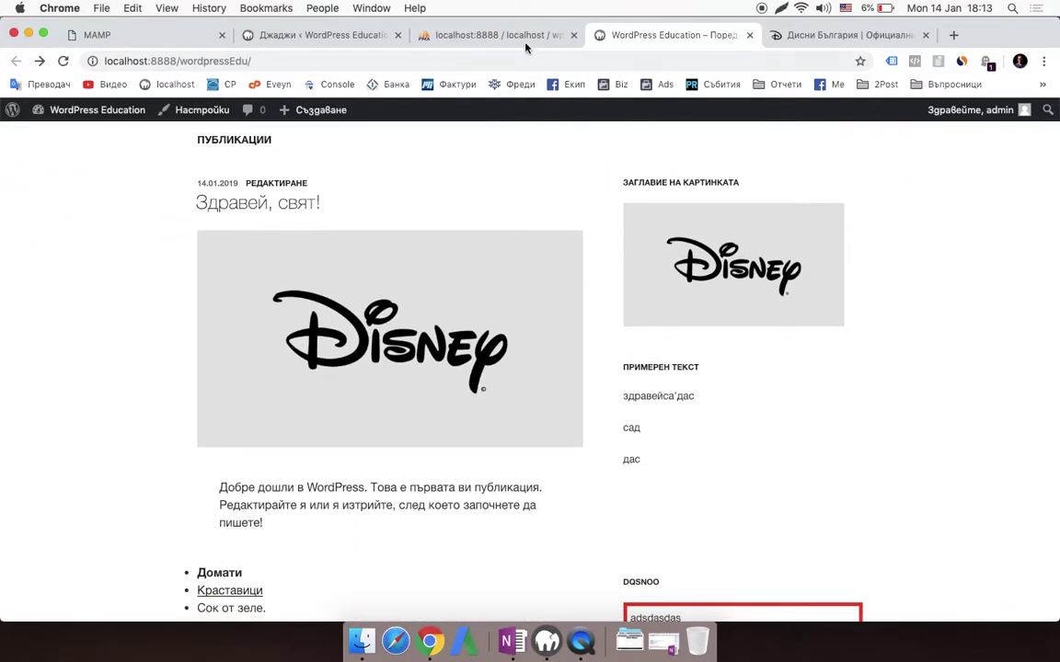
# Step: Return to the widgets admin page and collapse the "tekst vyv footre 2" widget, leaving both Футър 2 areas expanded
pyautogui.click(323, 35)
pyautogui.scroll(5, 882, 387)
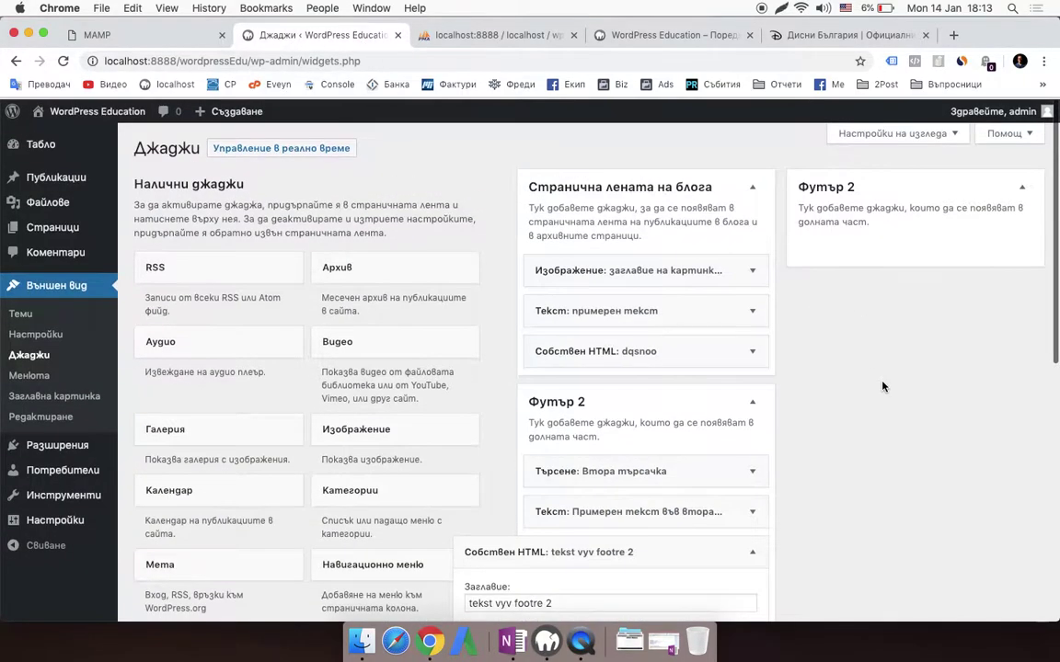
pyautogui.click(915, 201)
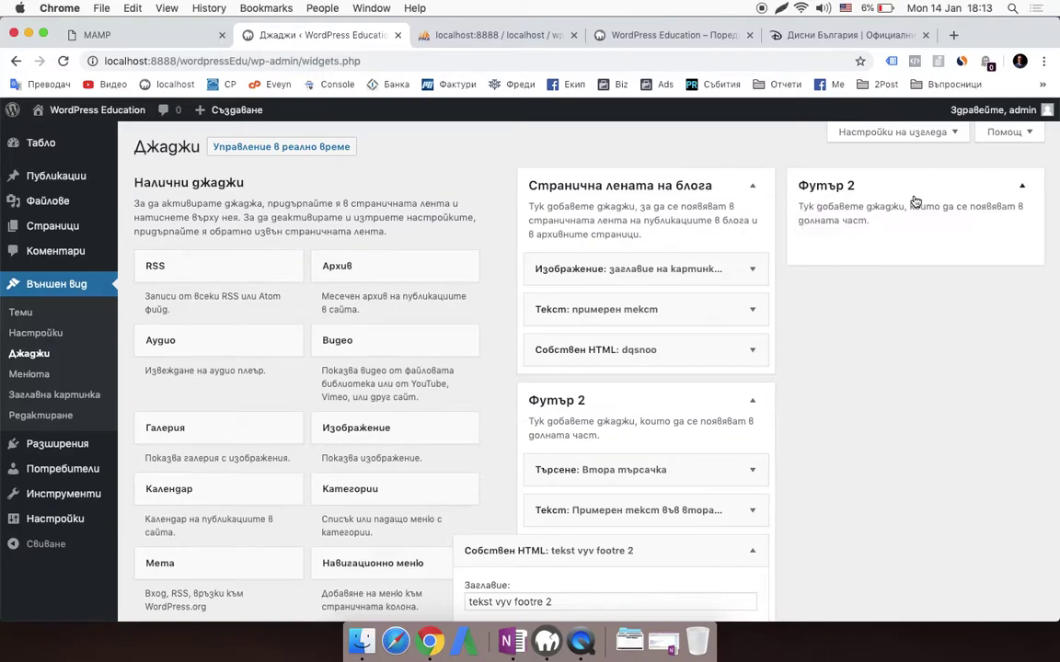
pyautogui.scroll(-3, 796, 295)
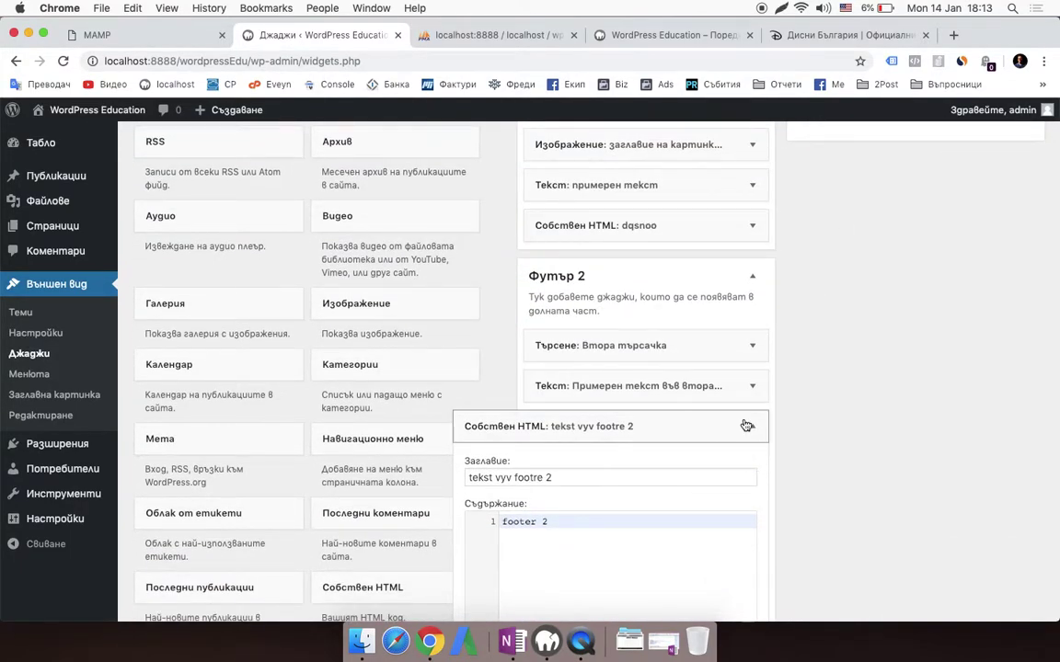
pyautogui.click(751, 426)
pyautogui.scroll(3, 747, 423)
pyautogui.click(993, 193)
pyautogui.click(928, 184)
pyautogui.click(754, 405)
pyautogui.click(754, 403)
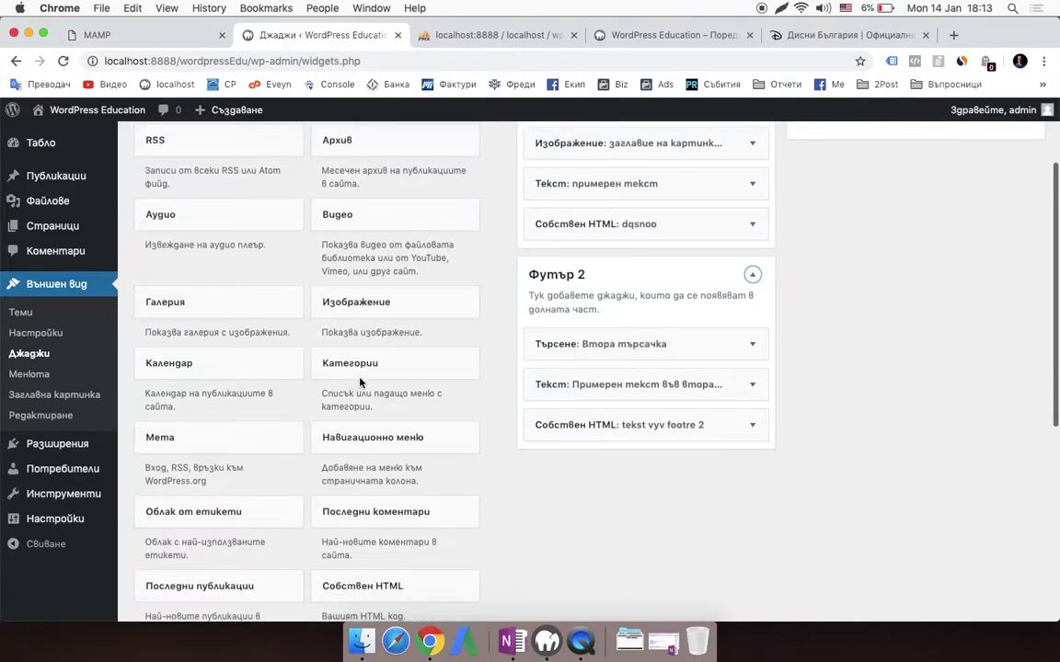
# Step: Add a Собствен HTML widget to the empty Футър 2 area
pyautogui.scroll(-1, 478, 515)
pyautogui.moveTo(368, 552); pyautogui.dragTo(906, 220)
pyautogui.scroll(3, 913, 375)
# Step: Title the widget "test na footer 2 21312312", copy "21312312" into its content and save it
pyautogui.click(804, 300)
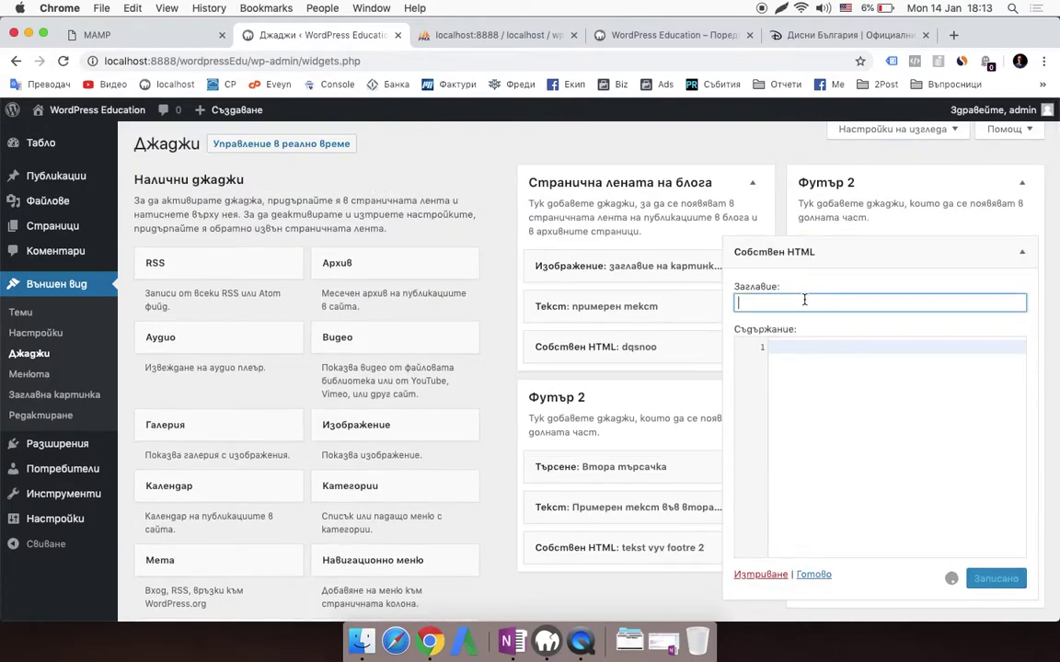
pyautogui.write('est na foot')
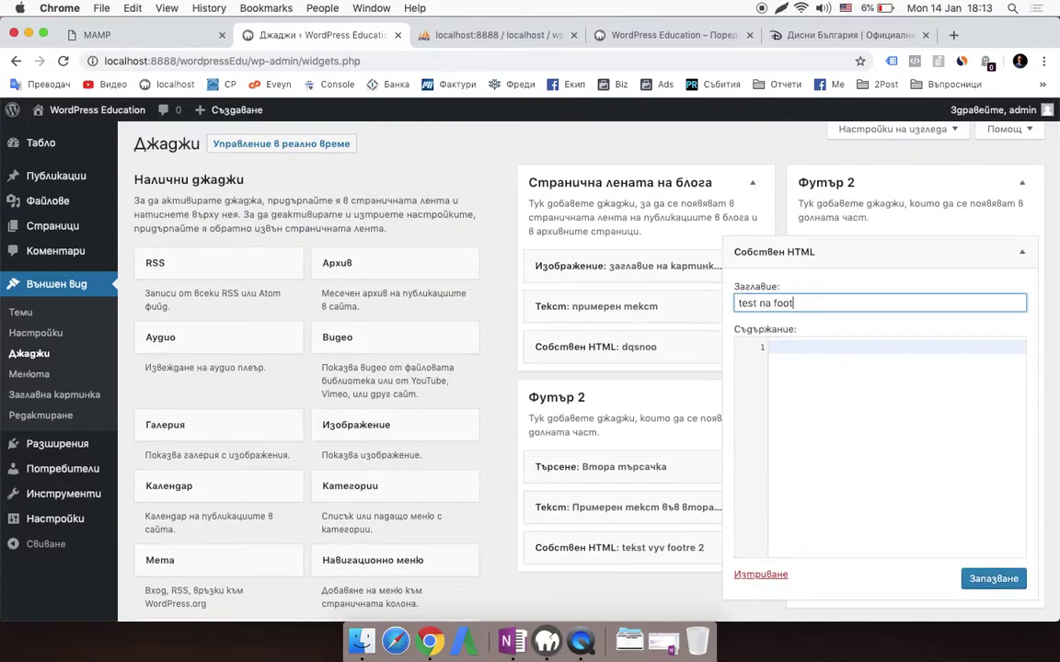
pyautogui.write('er 2 21312312')
pyautogui.doubleClick(845, 303)
pyautogui.hotkey('ctrl', 'c')
pyautogui.click(852, 386)
pyautogui.hotkey('ctrl', 'v')
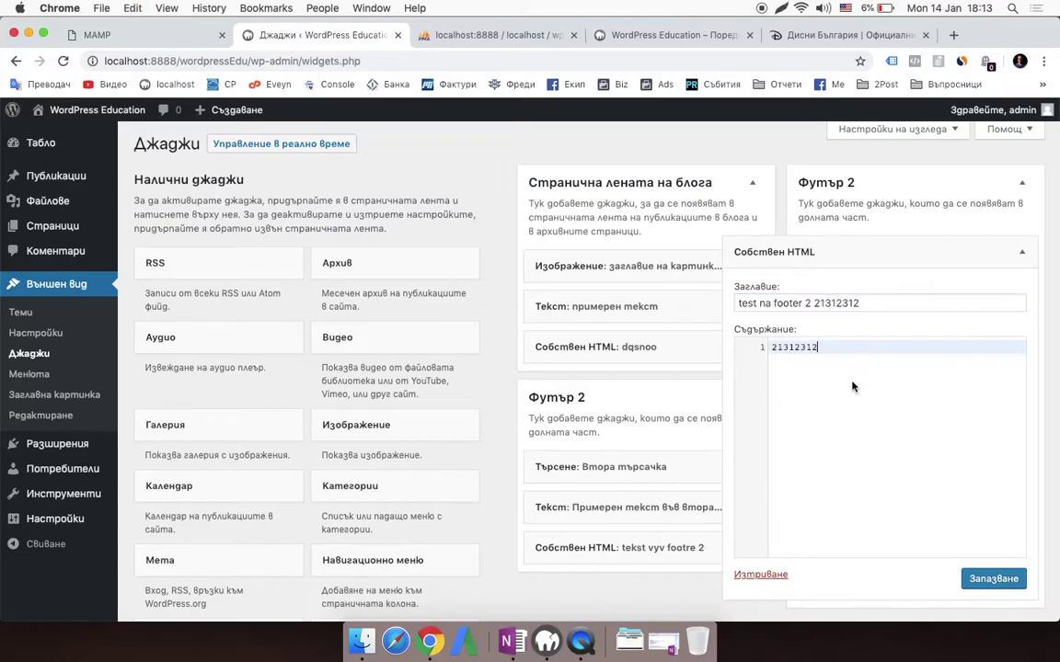
pyautogui.click(994, 576)
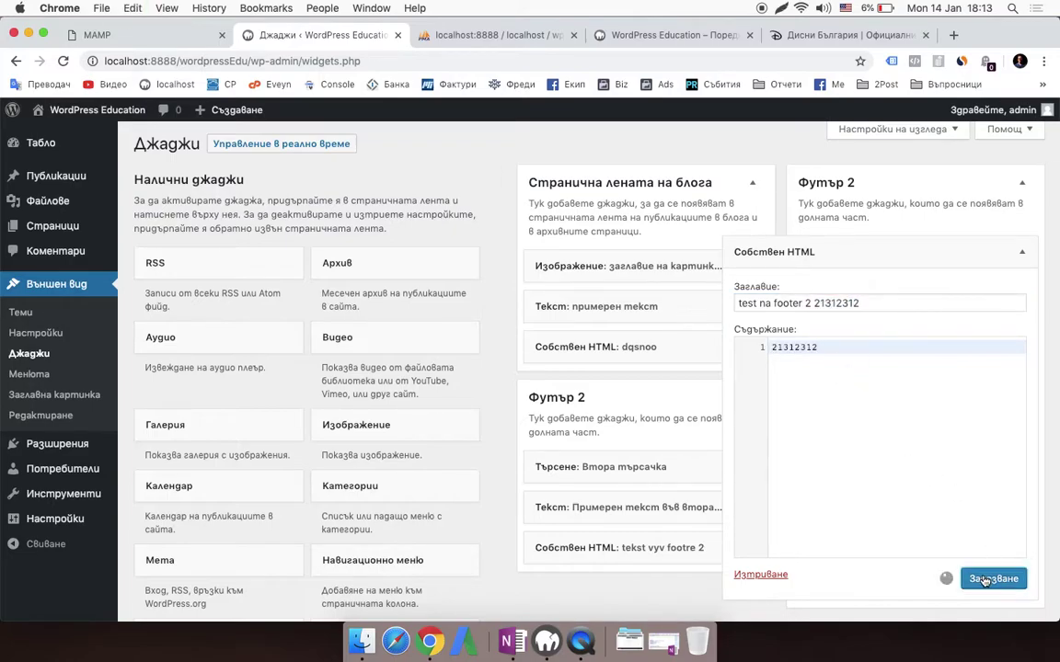
# Step: Reload the site's front page and search it for "21312312" to locate the new footer widget
pyautogui.click(661, 35)
pyautogui.click(62, 61)
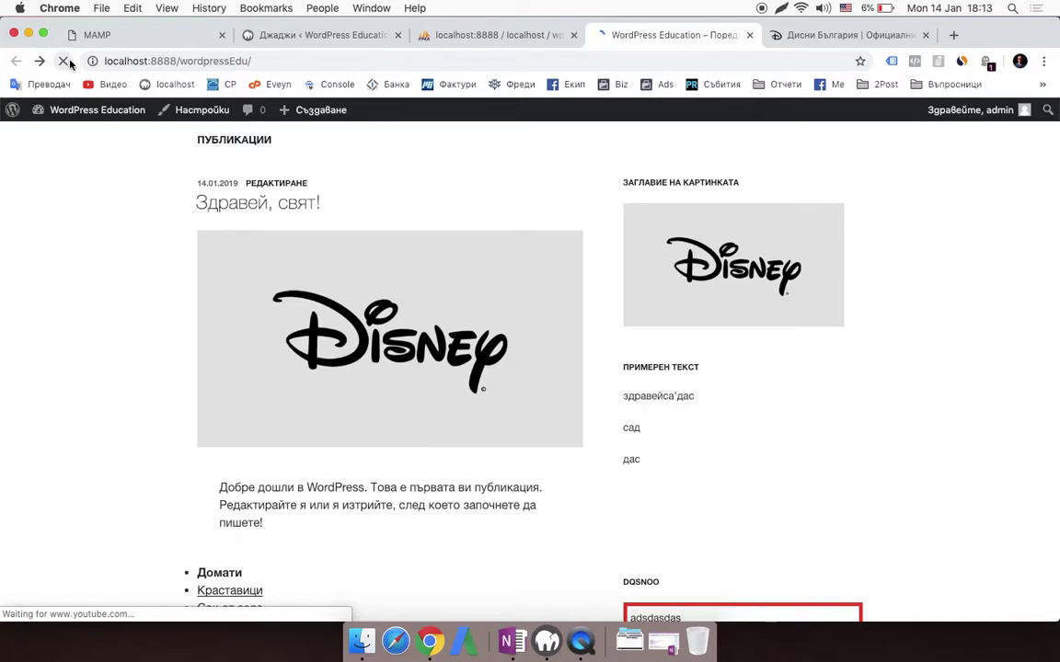
pyautogui.press('super+f')
pyautogui.write('21312312')
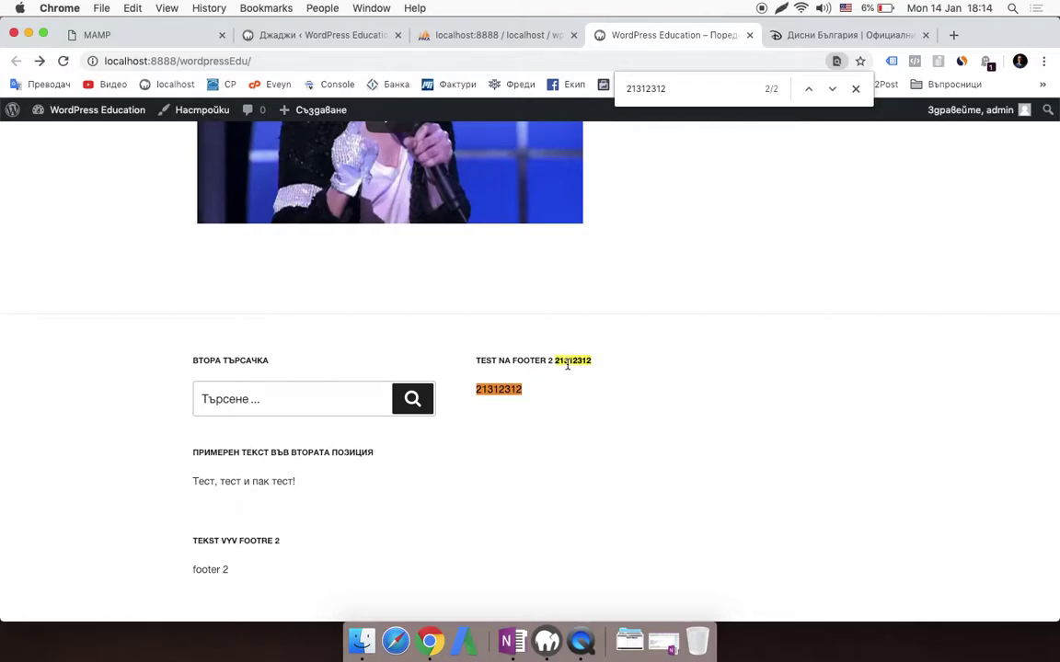
pyautogui.scroll(-1, 615, 417)
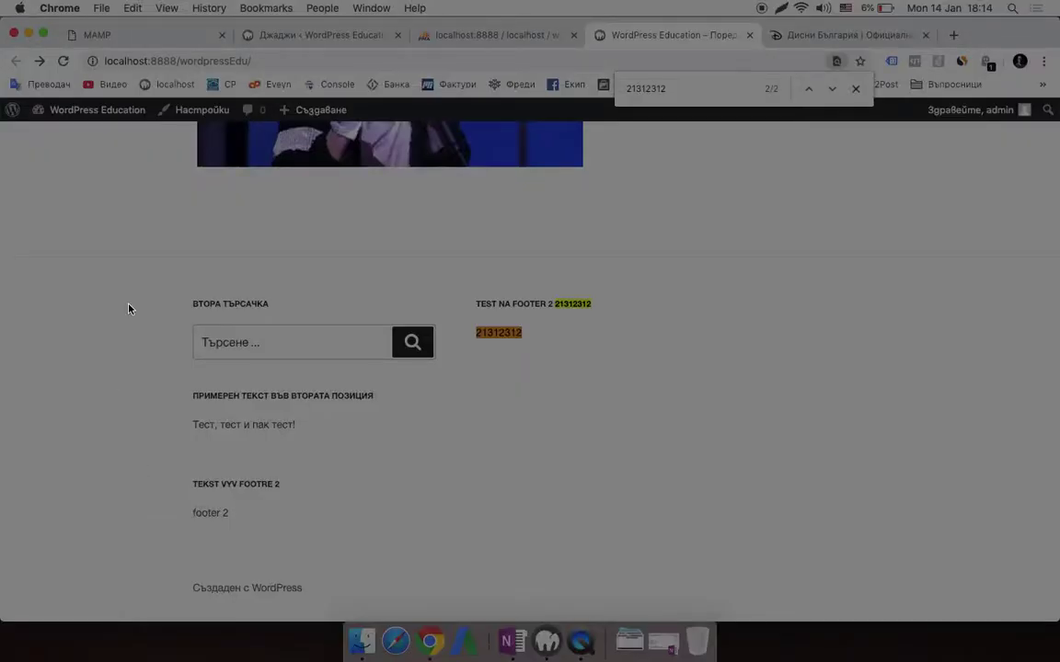
# Step: Capture the footer area, about 1126x406, as a screenshot selection and outline each of its two widget columns with a red rectangle
pyautogui.moveTo(126, 263)
pyautogui.mouseDown()
pyautogui.moveTo(939, 572)
pyautogui.moveTo(970, 563)
pyautogui.moveTo(958, 564)
pyautogui.mouseUp()
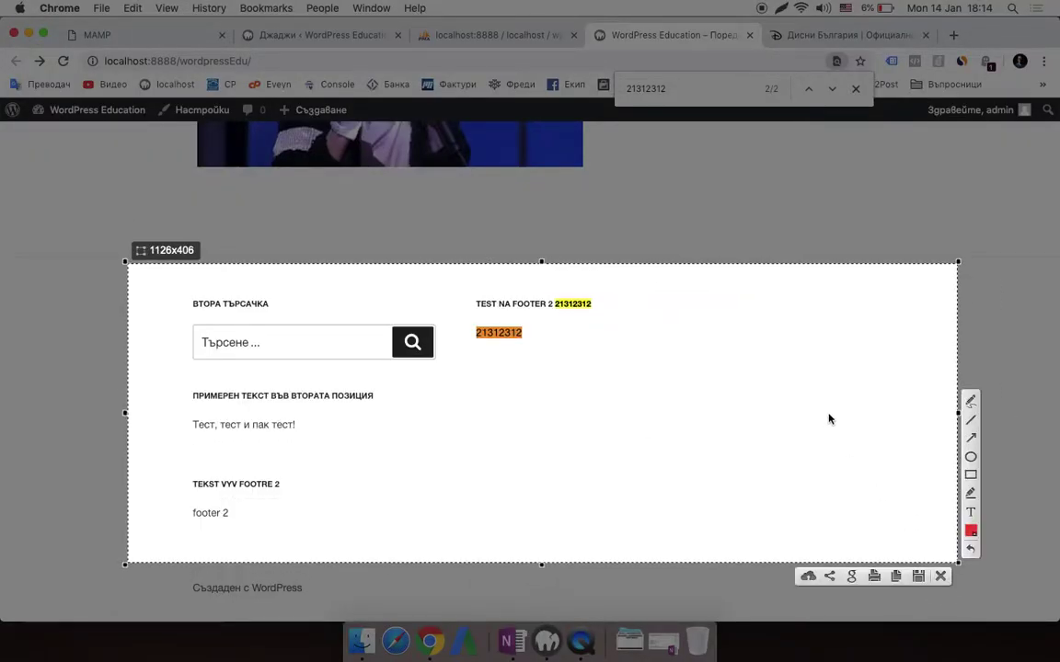
pyautogui.click(970, 475)
pyautogui.moveTo(160, 282)
pyautogui.mouseDown()
pyautogui.moveTo(390, 544)
pyautogui.moveTo(461, 543)
pyautogui.moveTo(449, 543)
pyautogui.mouseUp()
pyautogui.moveTo(462, 277)
pyautogui.mouseDown()
pyautogui.moveTo(572, 442)
pyautogui.moveTo(672, 542)
pyautogui.moveTo(729, 546)
pyautogui.mouseUp()
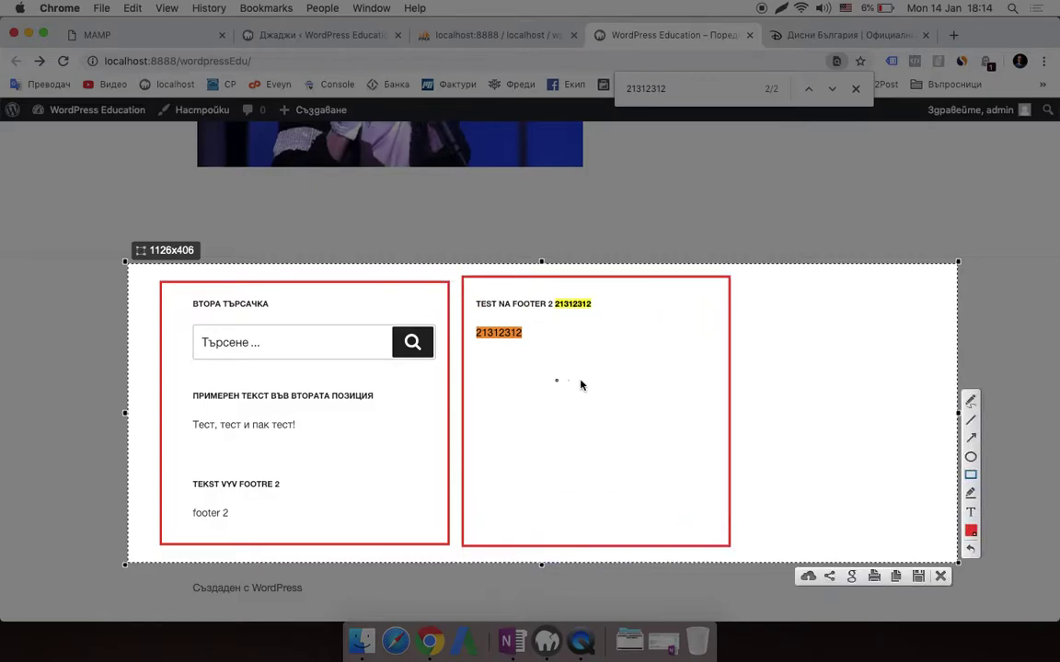